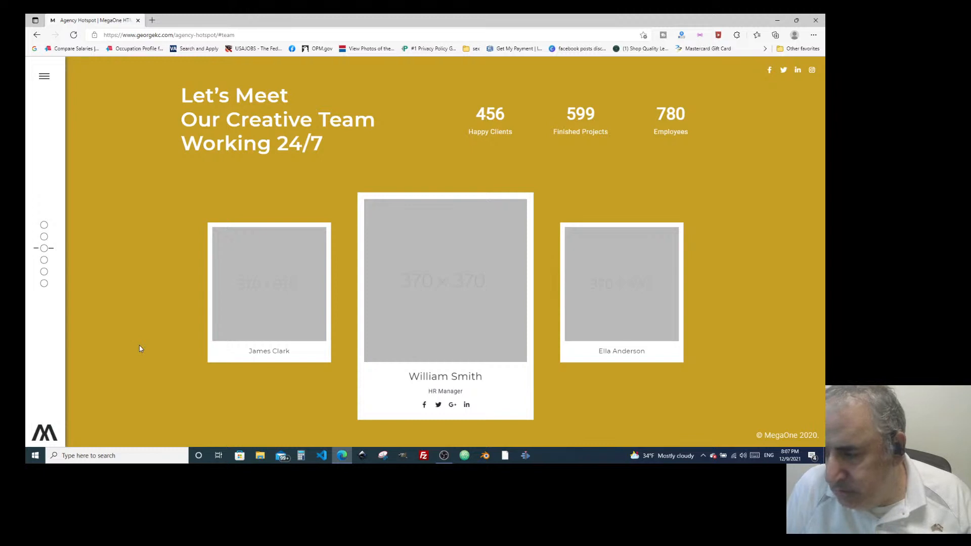
Scroll down to the Portfolio slider showing 'Website for SEO Marketing' with counters 456, 599 and 780.
scroll(140, 349, "down", 1)
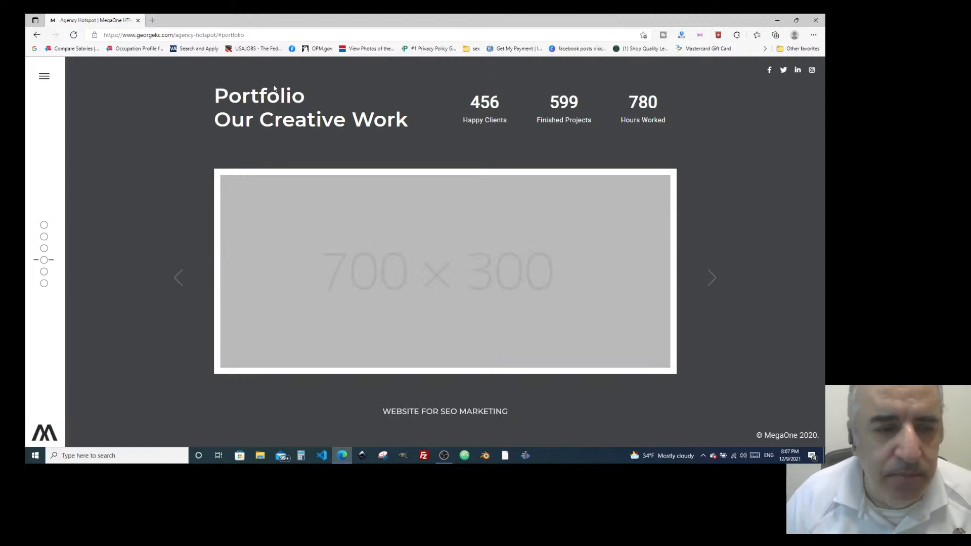
Use the hamburger side menu to jump to the HOME banner, then to the About section.
left_click(44, 76)
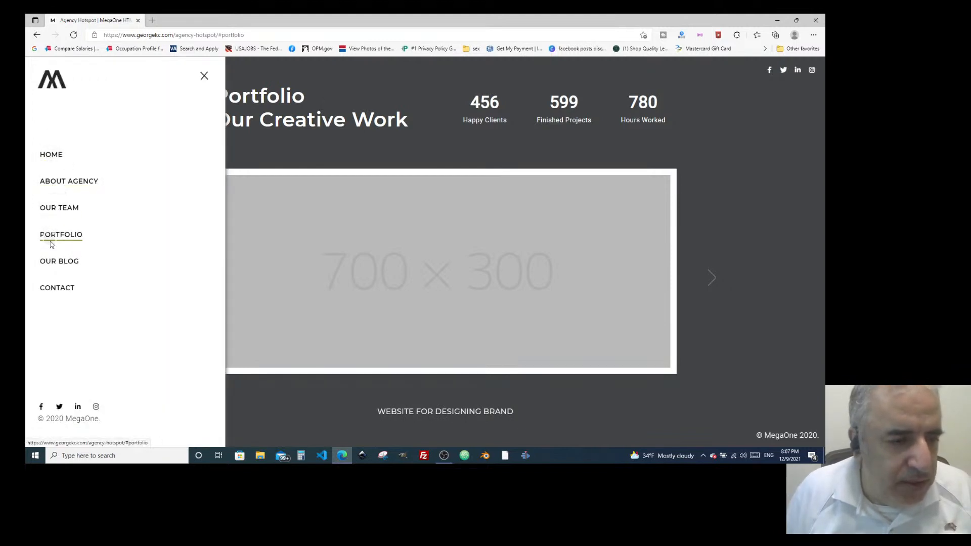
left_click(51, 155)
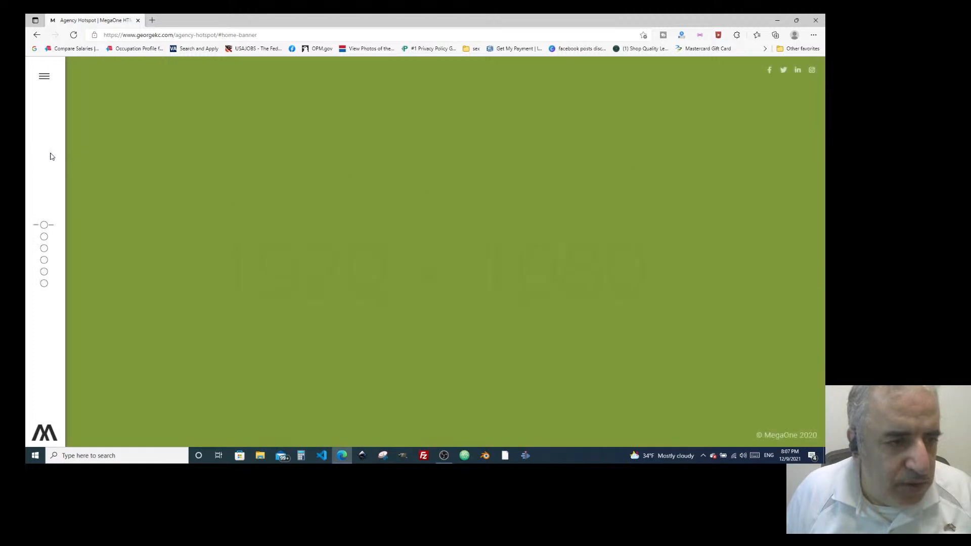
left_click(44, 76)
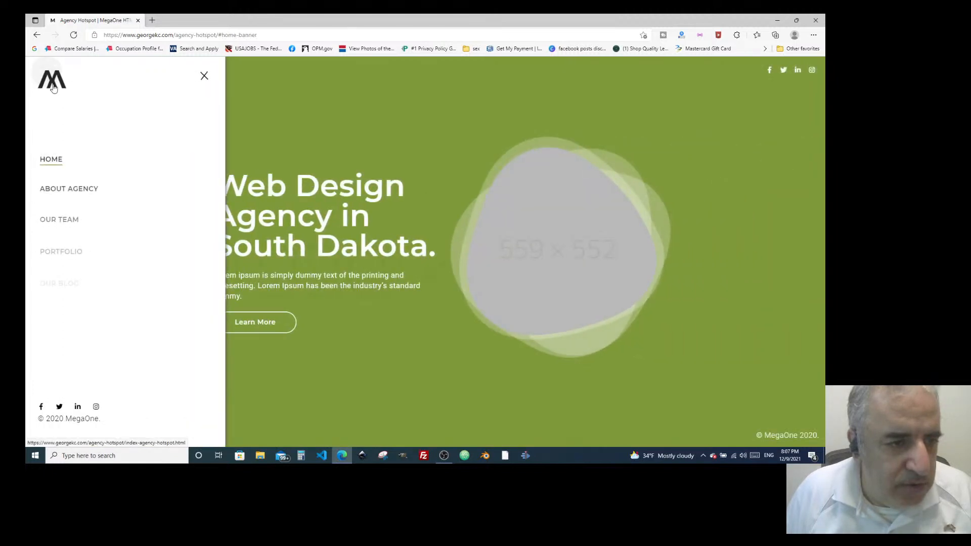
left_click(69, 188)
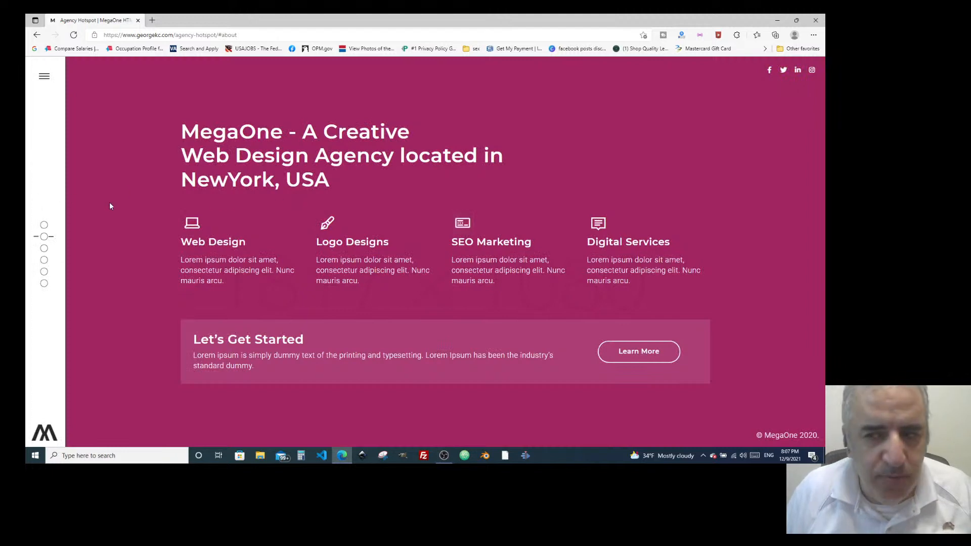
Scroll to the 'Our Creative Team' section and open, then close, the side menu.
scroll(111, 206, "up", 1)
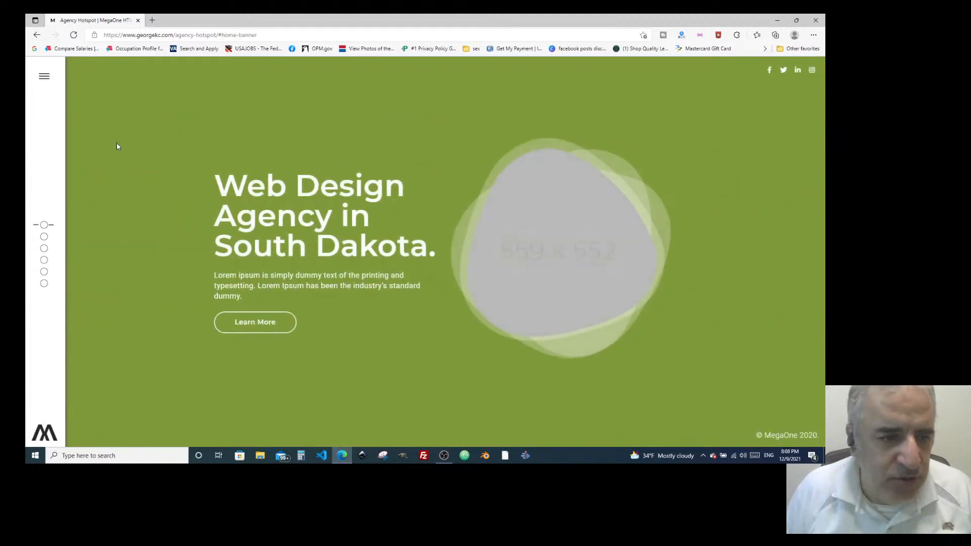
scroll(116, 150, "down", 2)
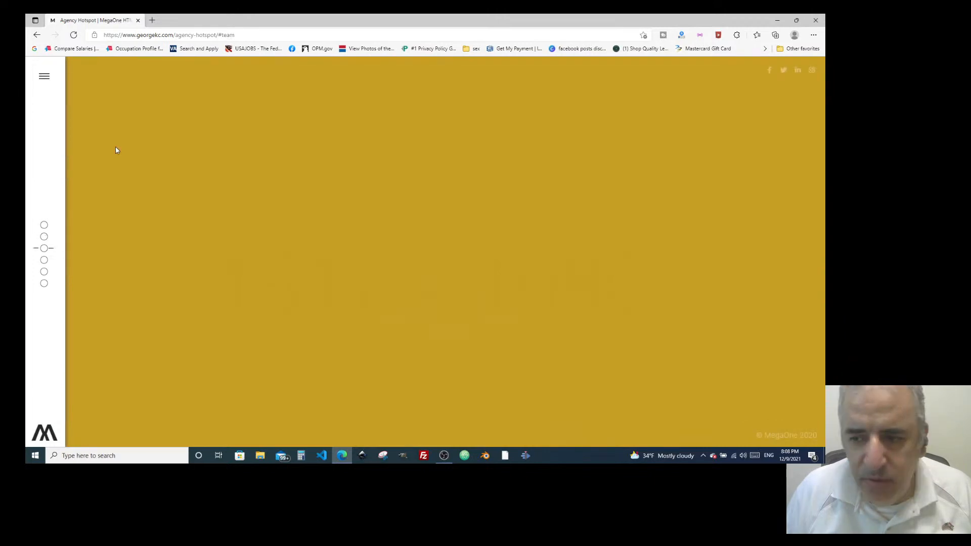
scroll(123, 218, "down", 2)
scroll(123, 218, "up", 1)
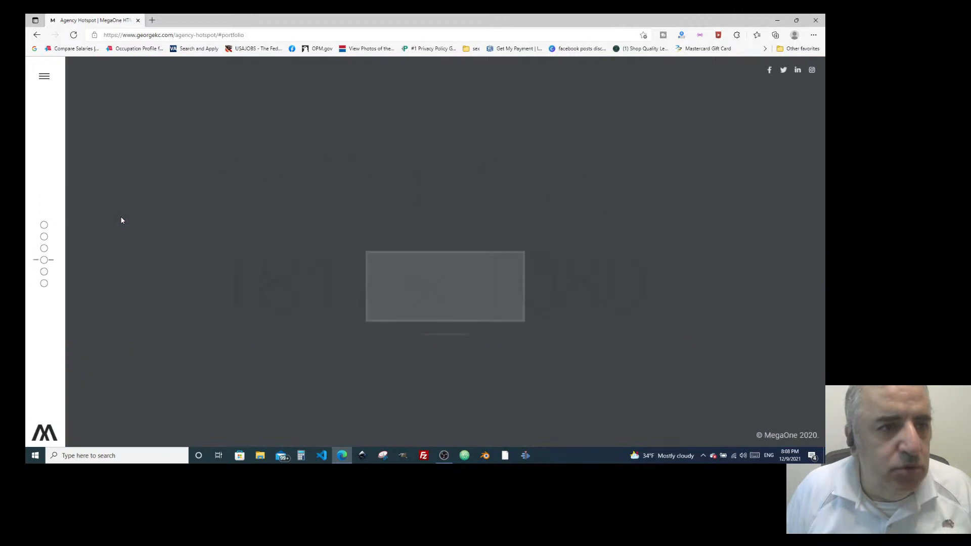
scroll(122, 220, "up", 1)
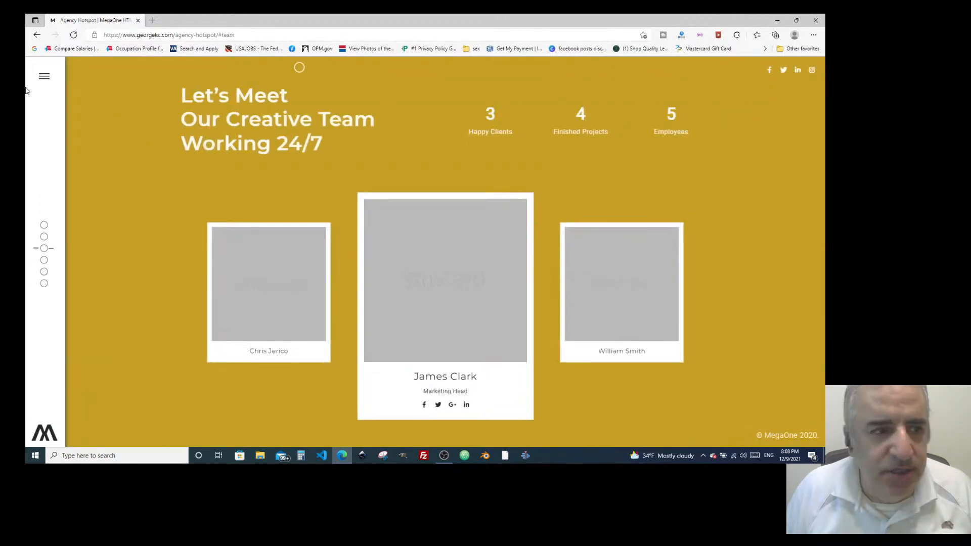
left_click(42, 77)
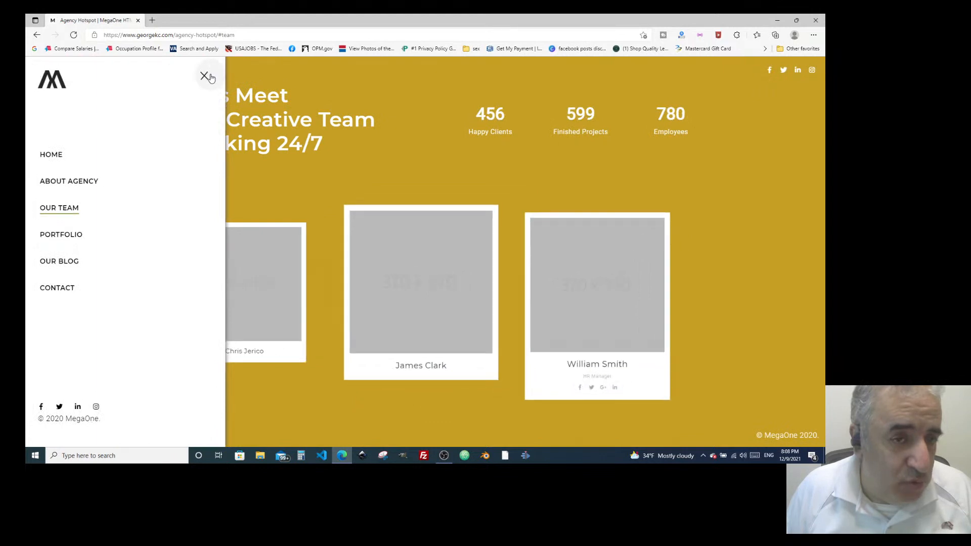
left_click(205, 76)
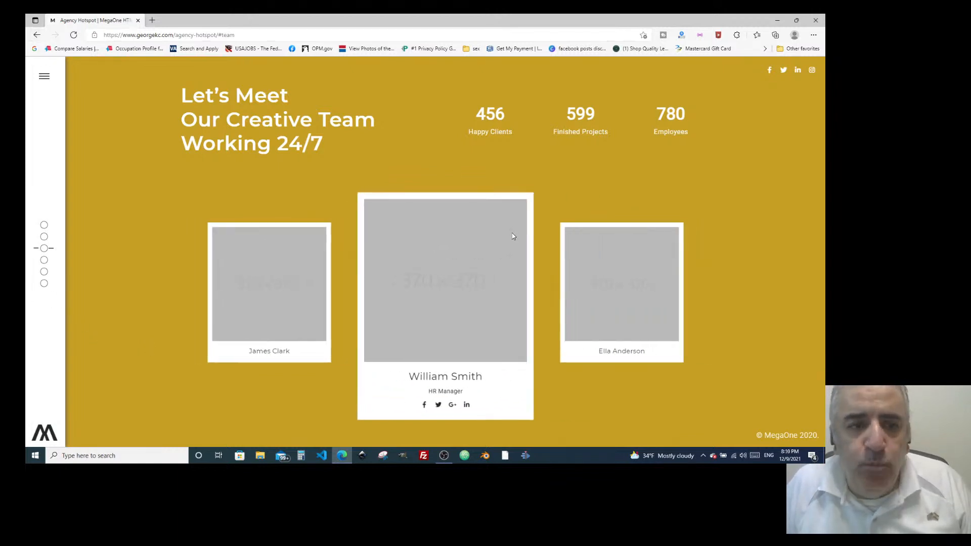
Scroll past Portfolio to the Blog listing Design Trends 2020, SEO & Marketing Tips and How to Make Website.
scroll(496, 233, "down", 2)
scroll(340, 271, "down", 2)
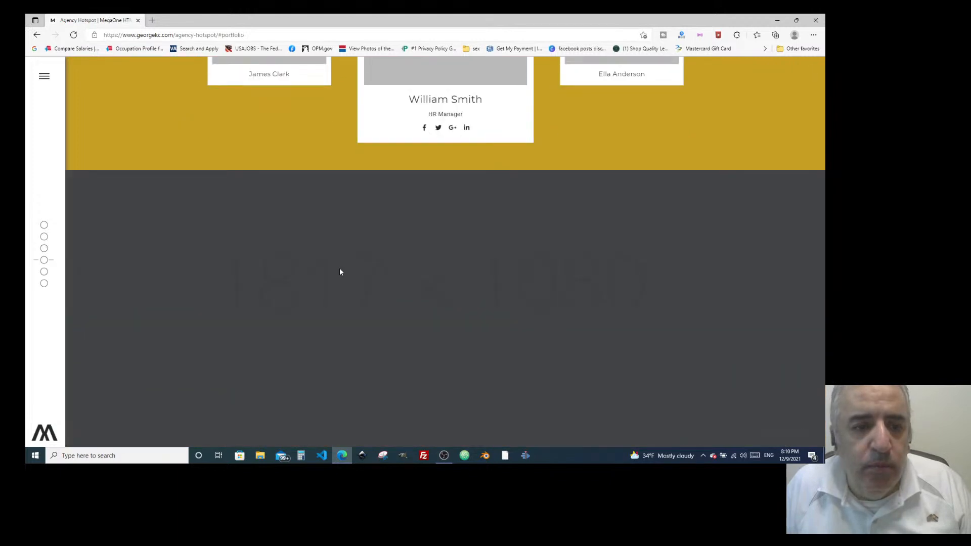
scroll(340, 271, "down", 2)
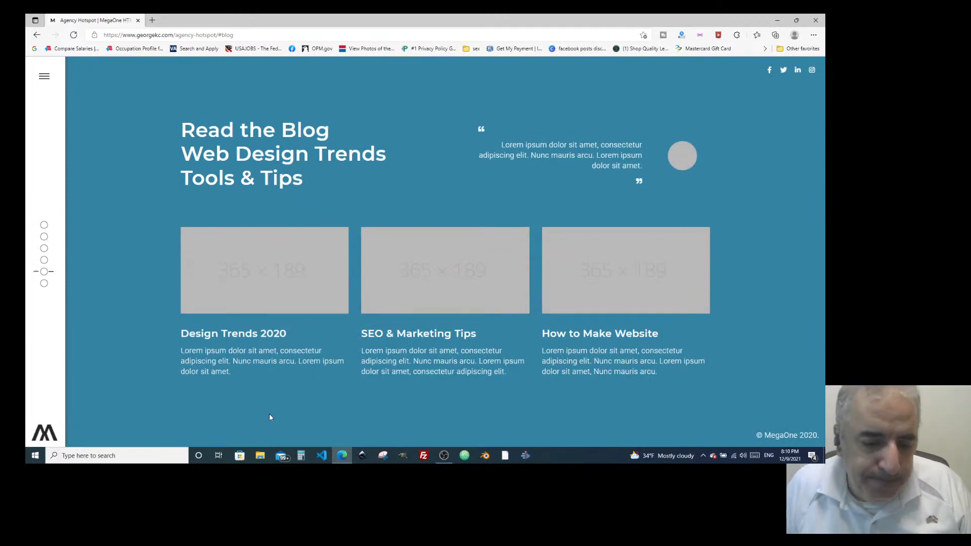
left_click(338, 457)
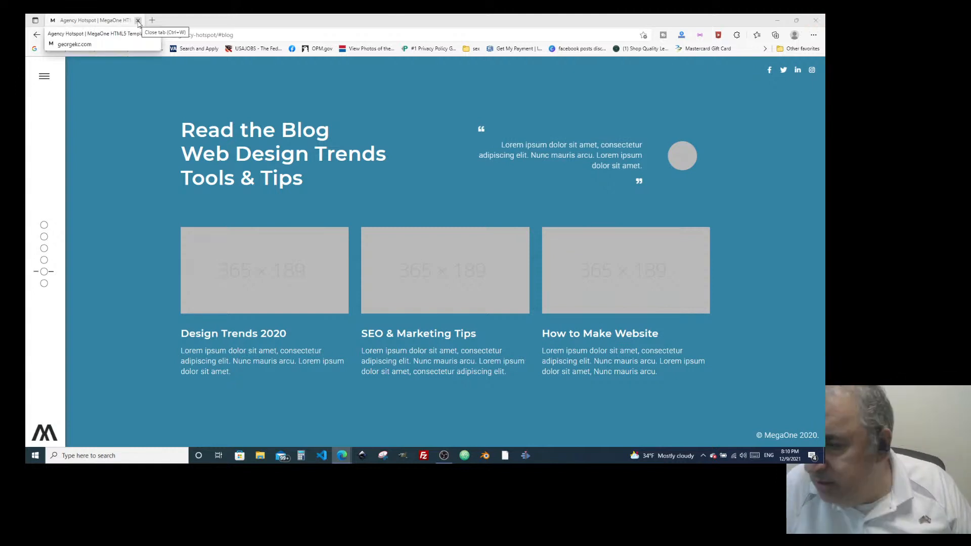
Close Edge and open the html-mega-one folder from the desktop.
left_click(138, 21)
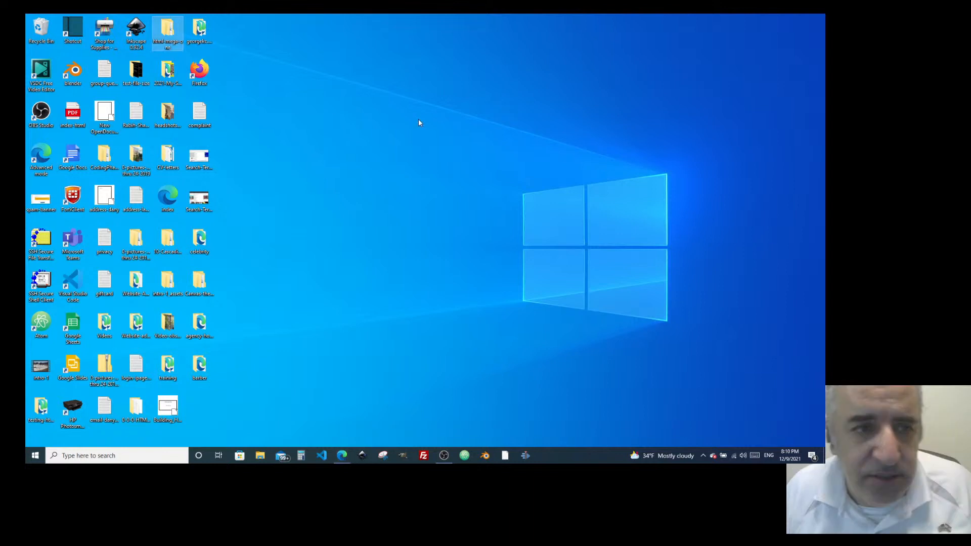
double_click(159, 32)
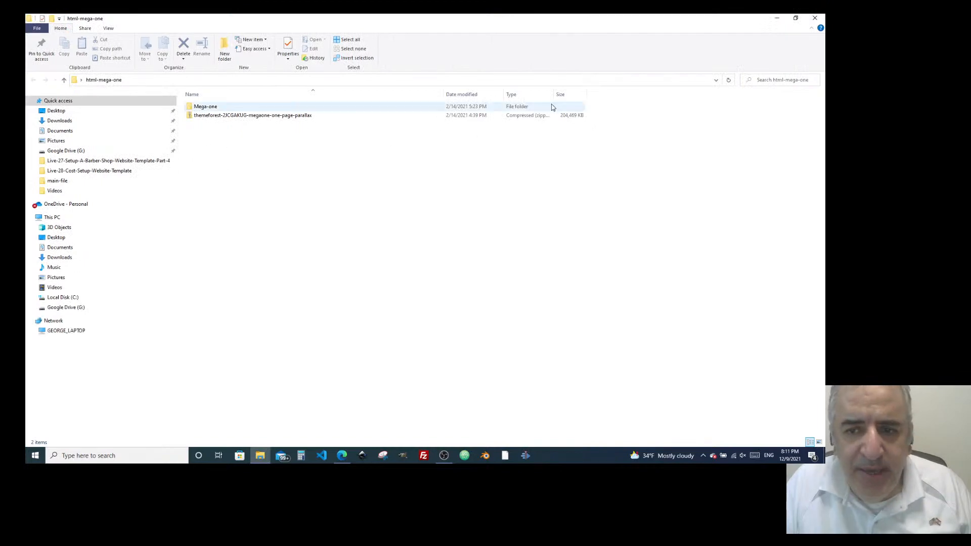
Widen the Type column and open Mega-one, then its main-file folder.
left_click_drag(555, 95, 671, 95)
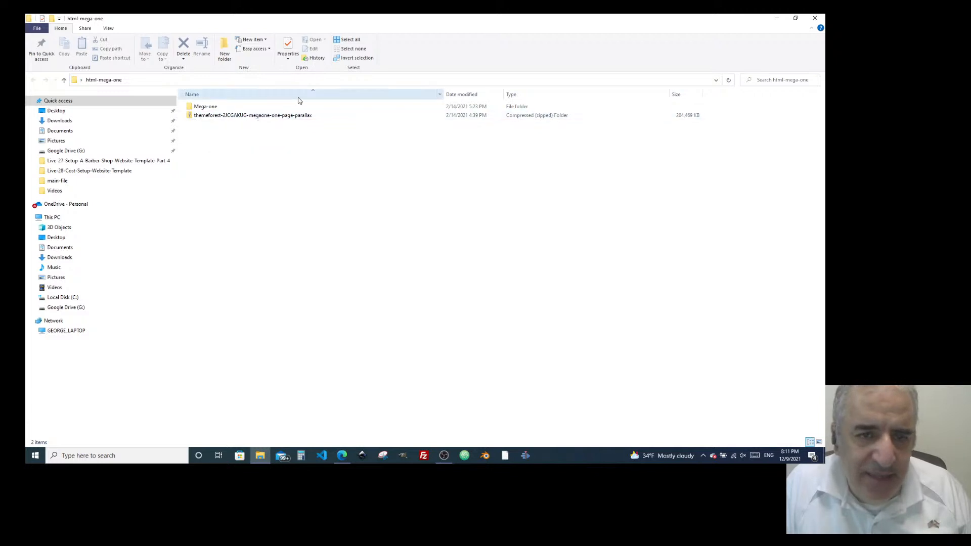
double_click(203, 107)
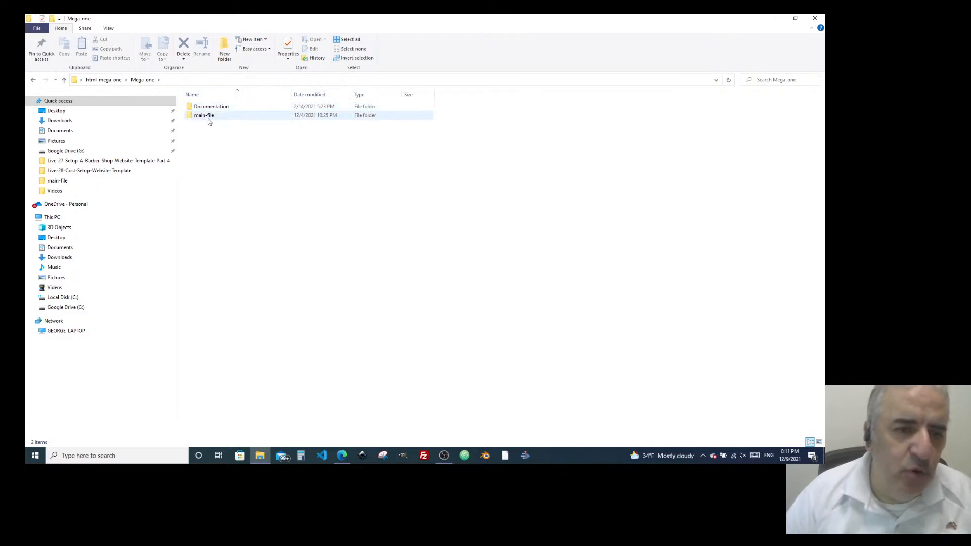
double_click(208, 117)
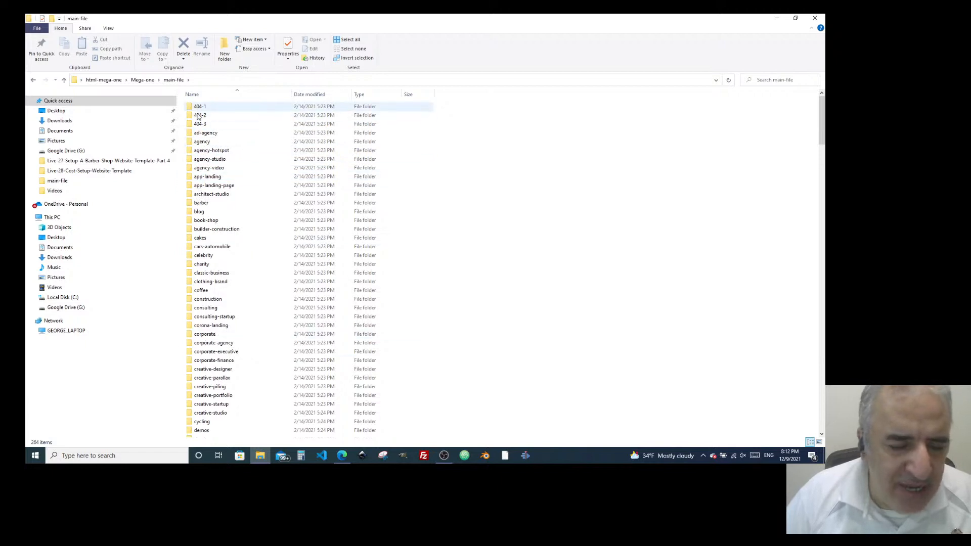
Select the design-agency template folder and restore the Explorer window to a smaller size.
scroll(205, 121, "down", 20)
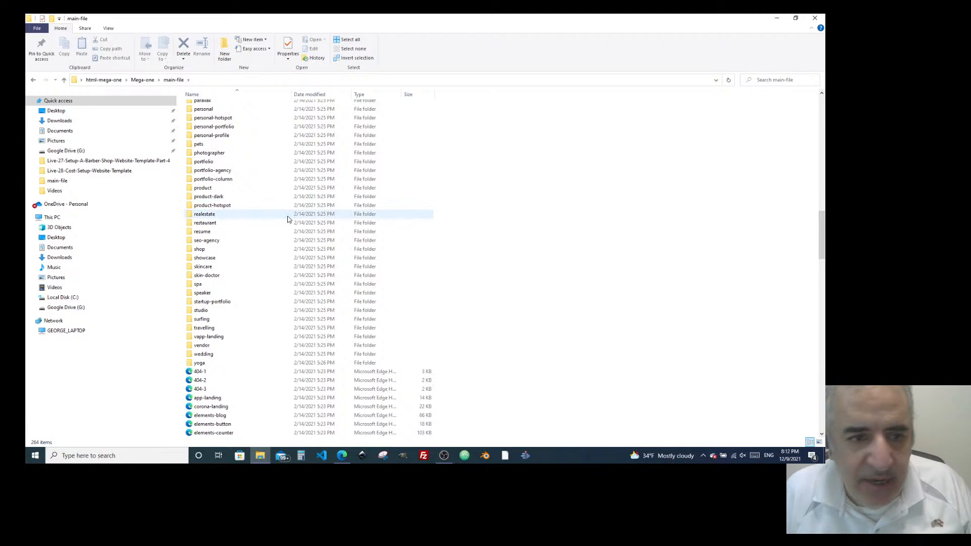
scroll(287, 219, "up", 20)
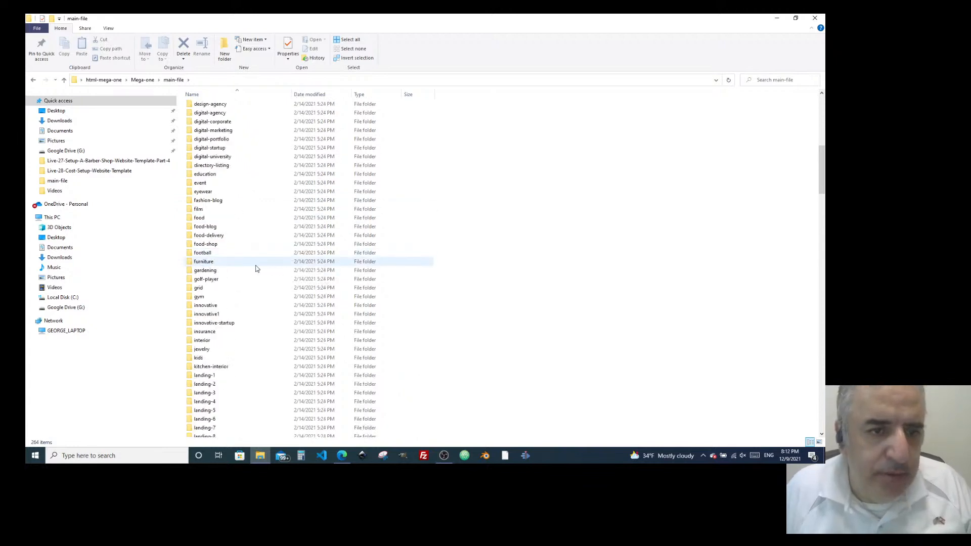
left_click(278, 104)
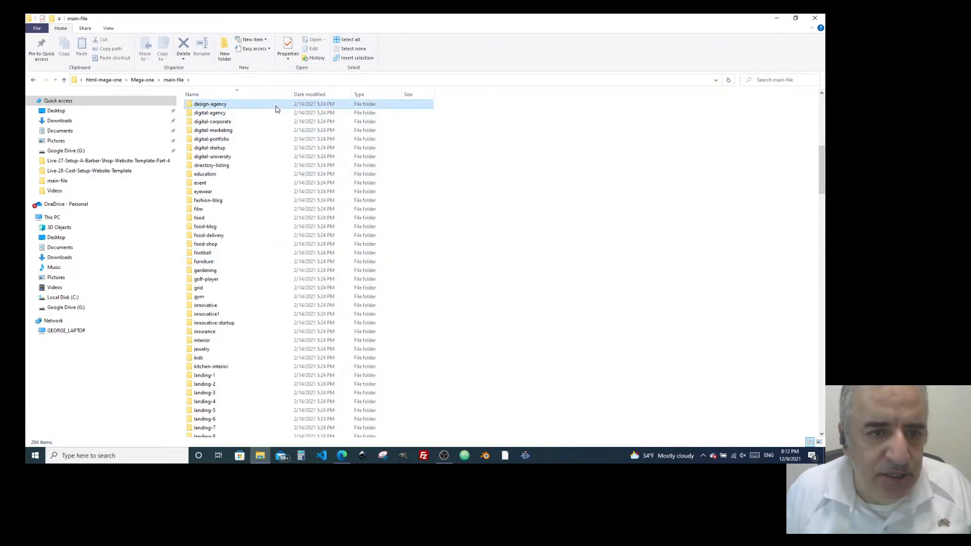
scroll(285, 174, "up", 4)
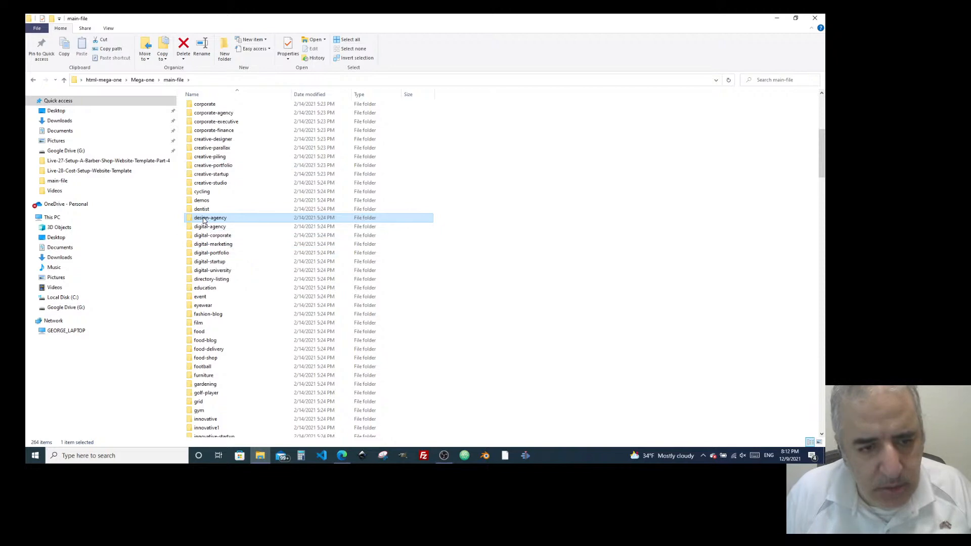
key("super+Down")
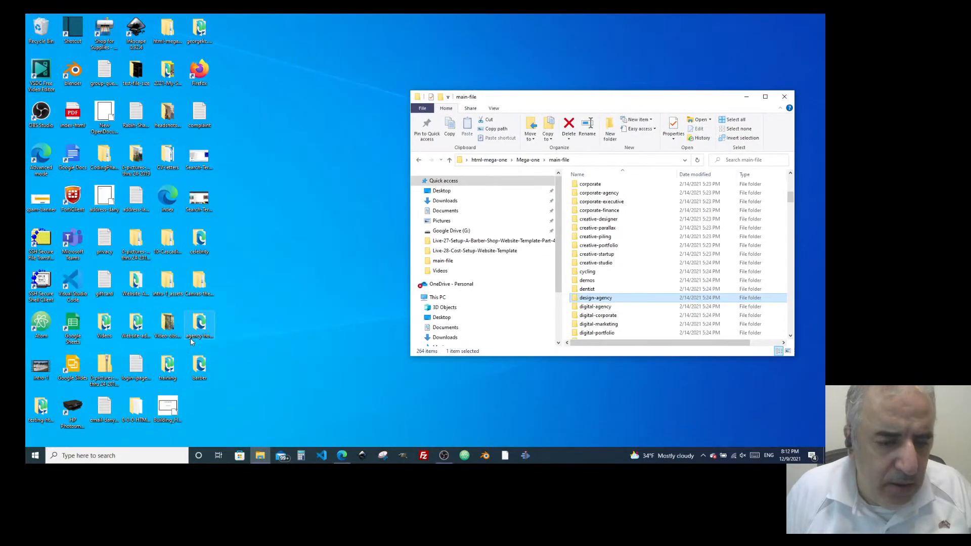
Create a new folder named 'design-agency' on the desktop.
left_click(194, 335)
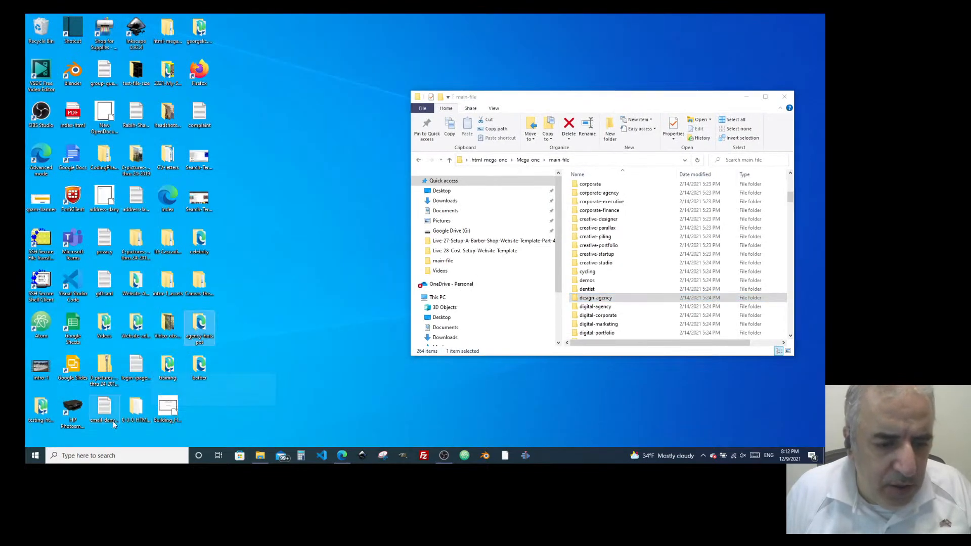
right_click(263, 40)
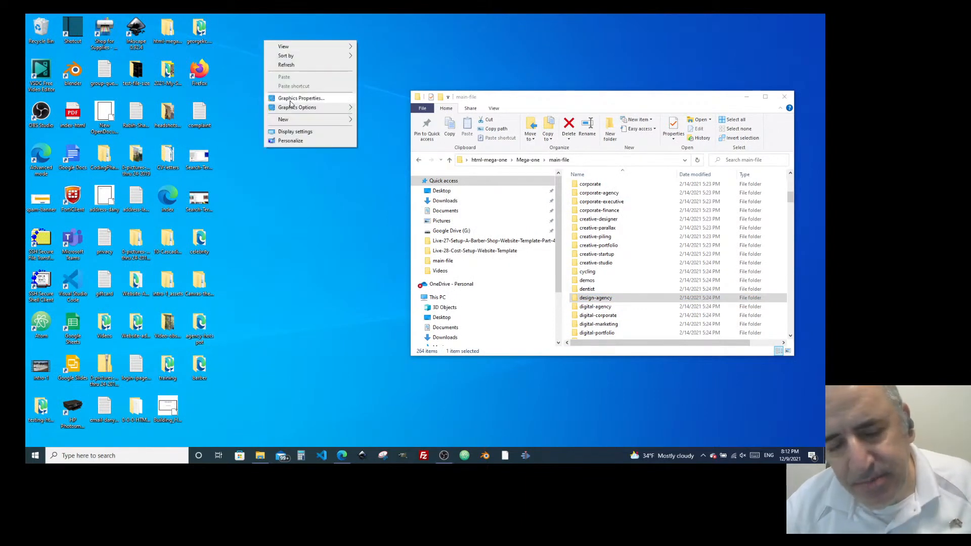
mouse_move(303, 119)
left_click(377, 121)
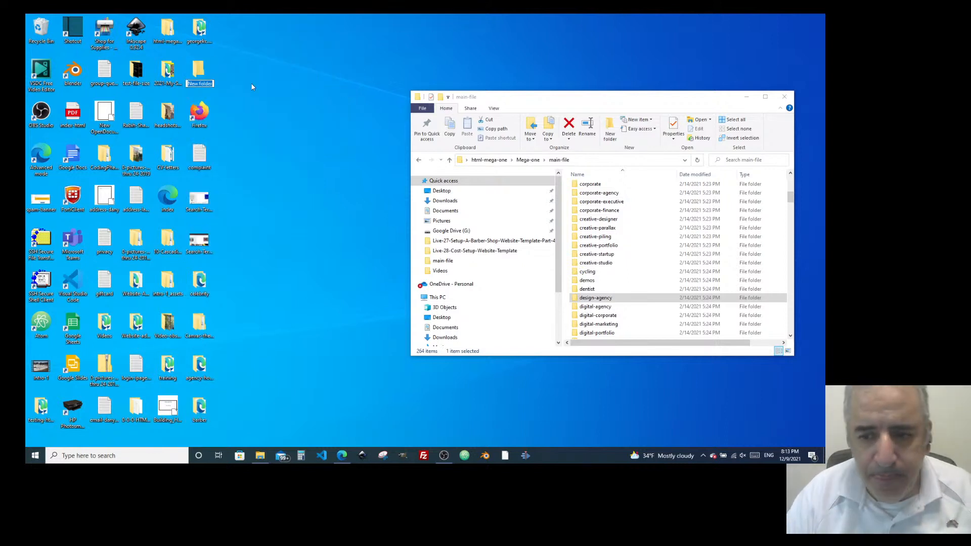
type("desi")
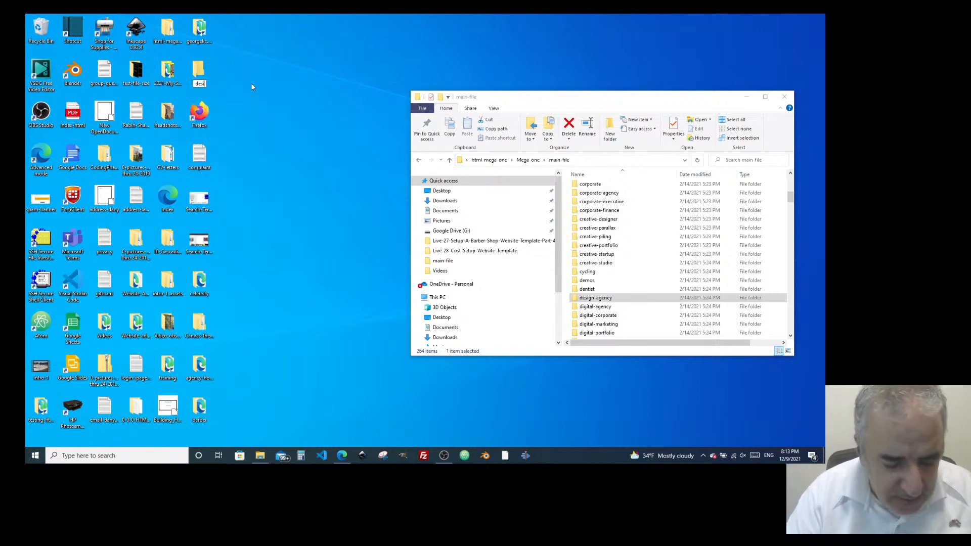
type("gn-ag")
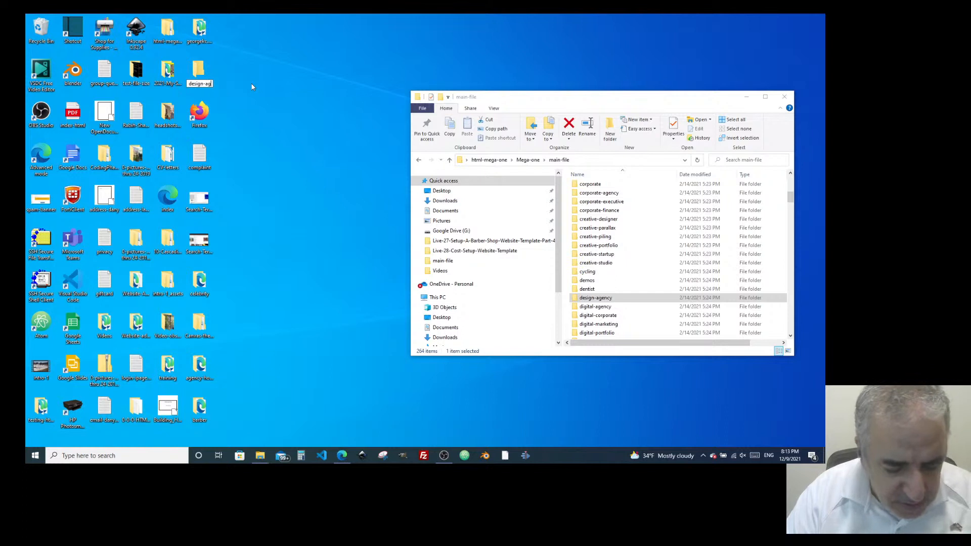
type("ency")
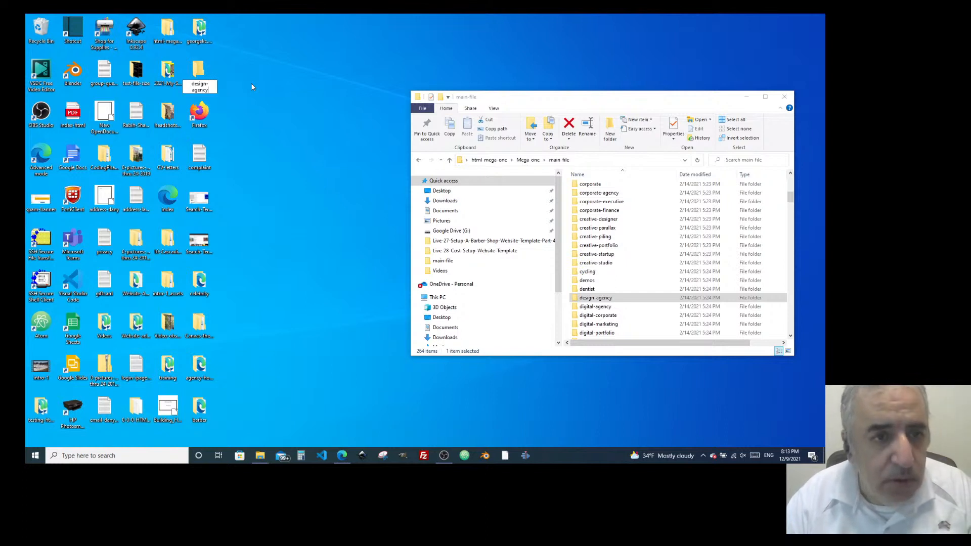
key("Return")
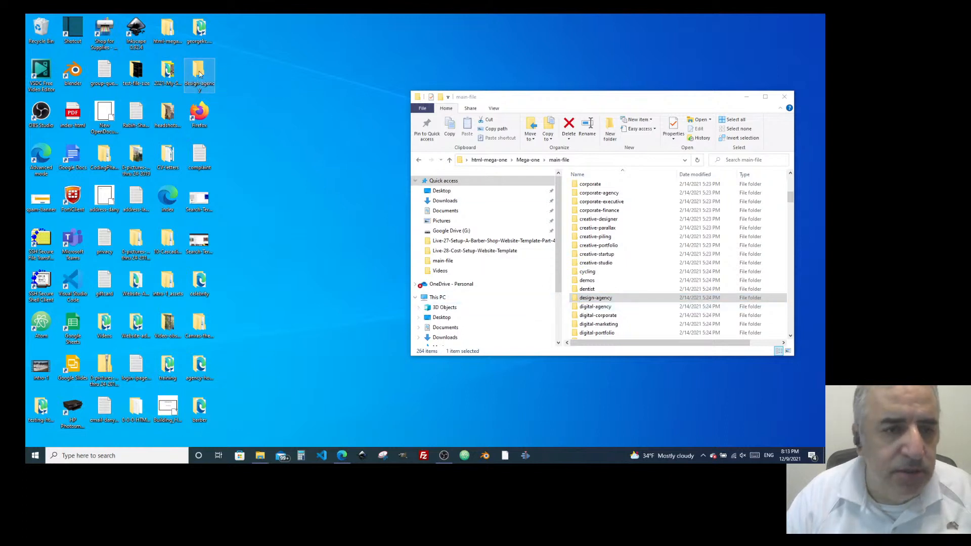
Copy the design-agency template folder from main-file.
left_click(595, 301)
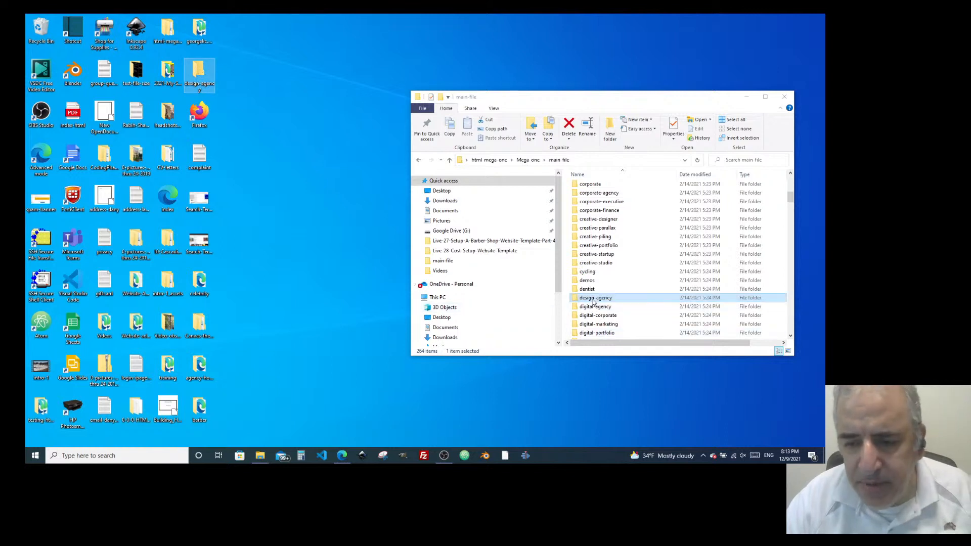
right_click(595, 302)
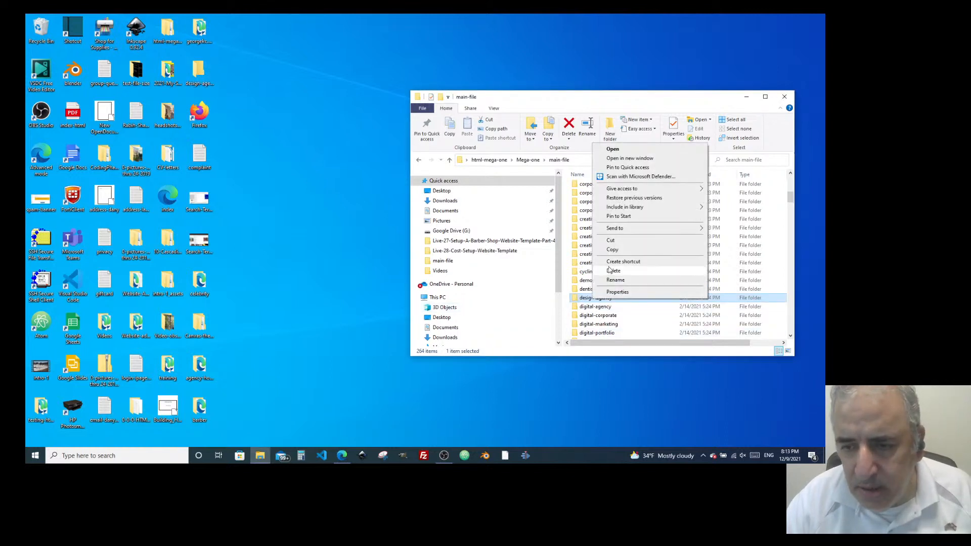
left_click(612, 250)
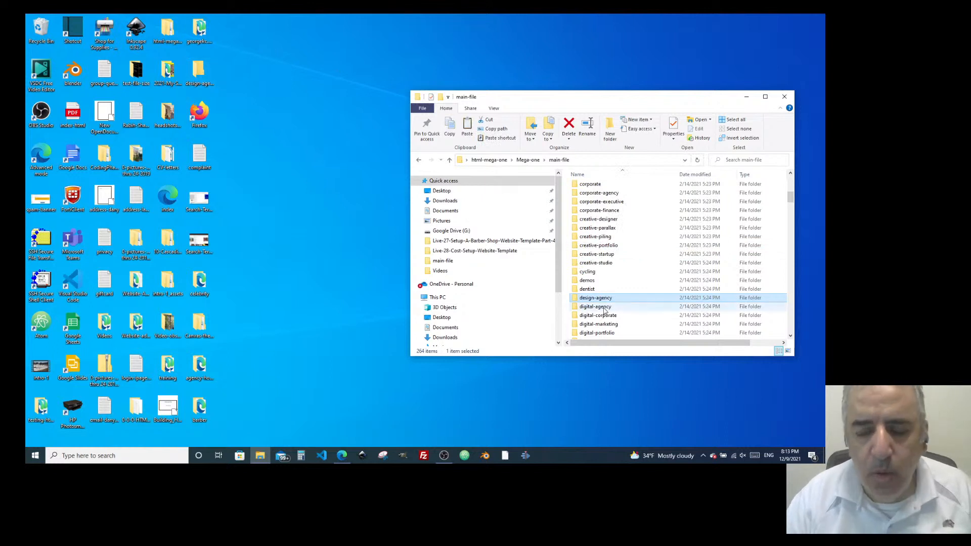
Paste it into the desktop design-agency folder, with both Explorer windows side by side.
double_click(585, 302)
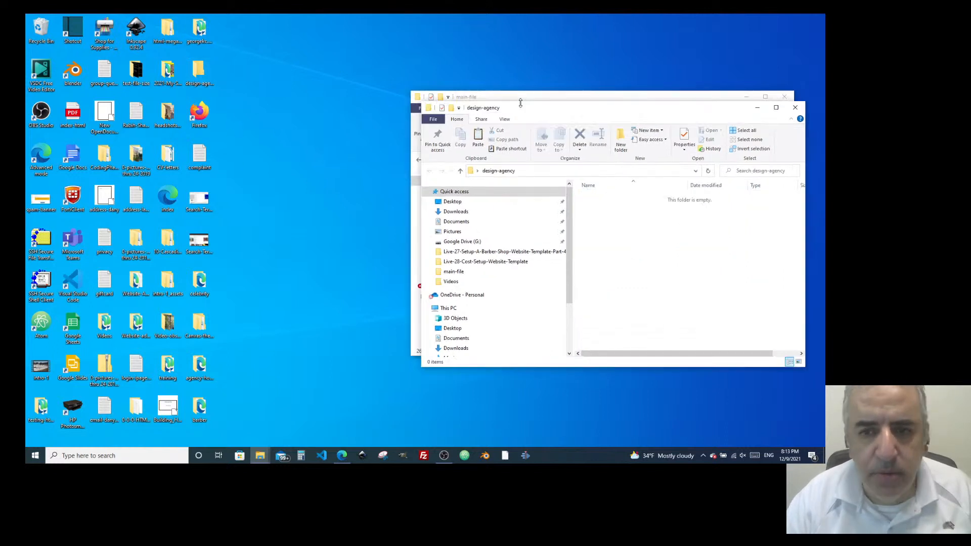
left_click_drag(569, 107, 163, 50)
right_click(216, 183)
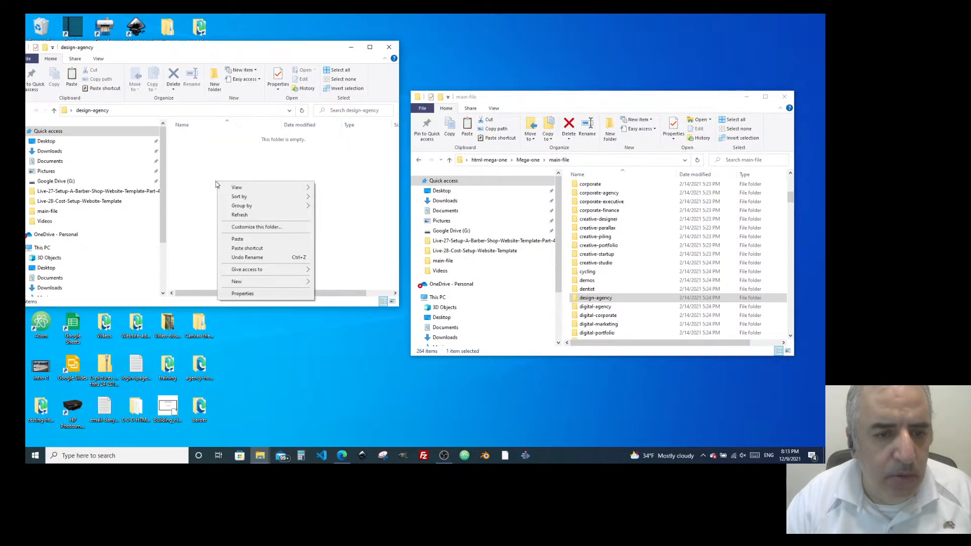
left_click(238, 240)
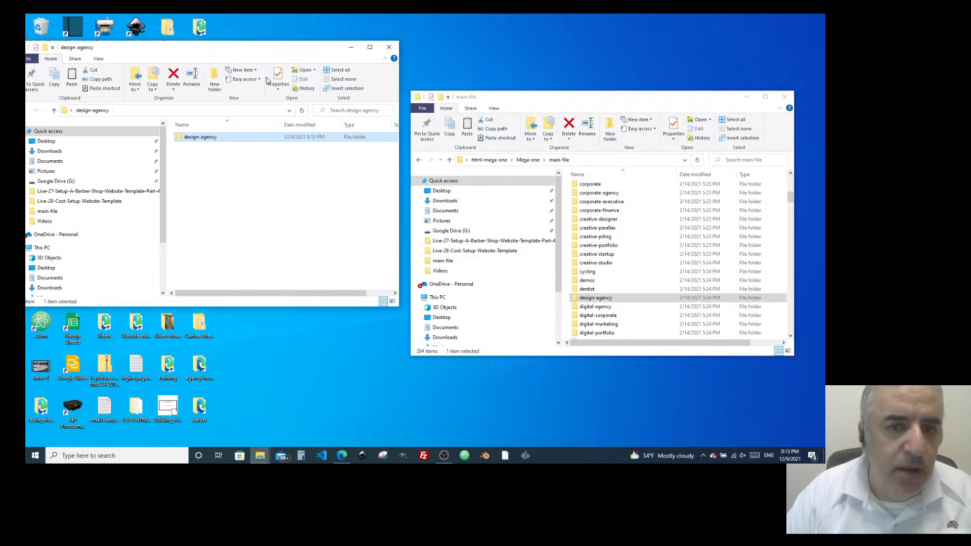
left_click_drag(494, 105, 502, 78)
scroll(614, 271, "down", 10)
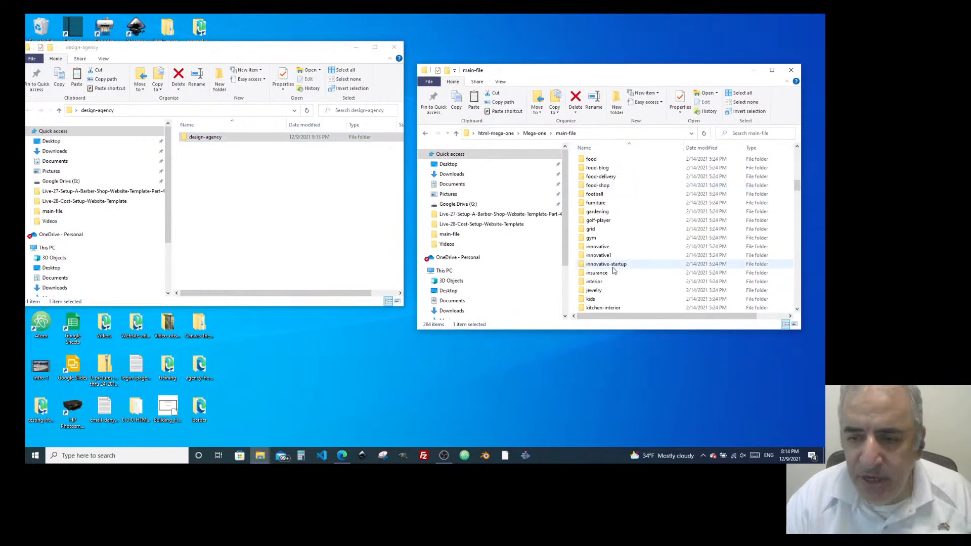
scroll(614, 272, "up", 15)
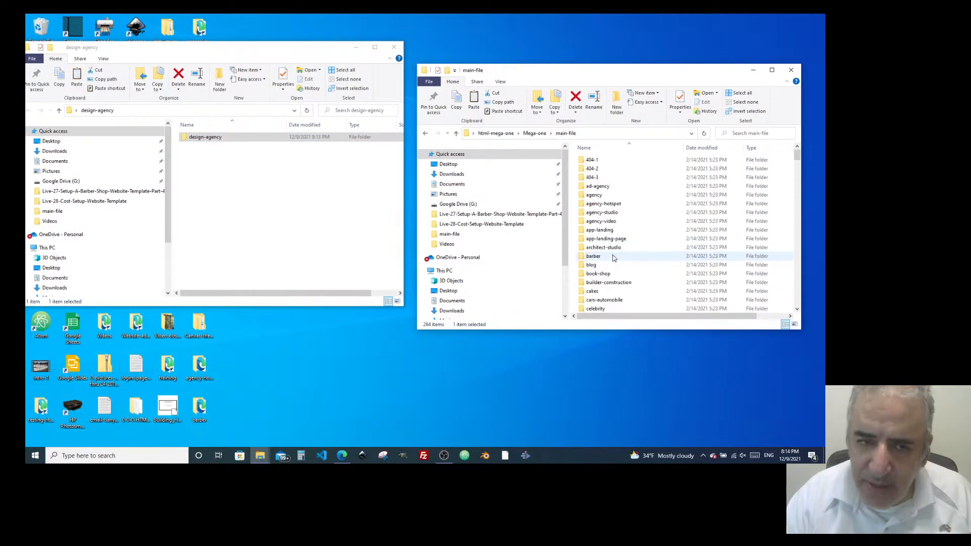
Copy the index-design-agency page from main-file into the desktop design-agency folder.
scroll(613, 258, "down", 20)
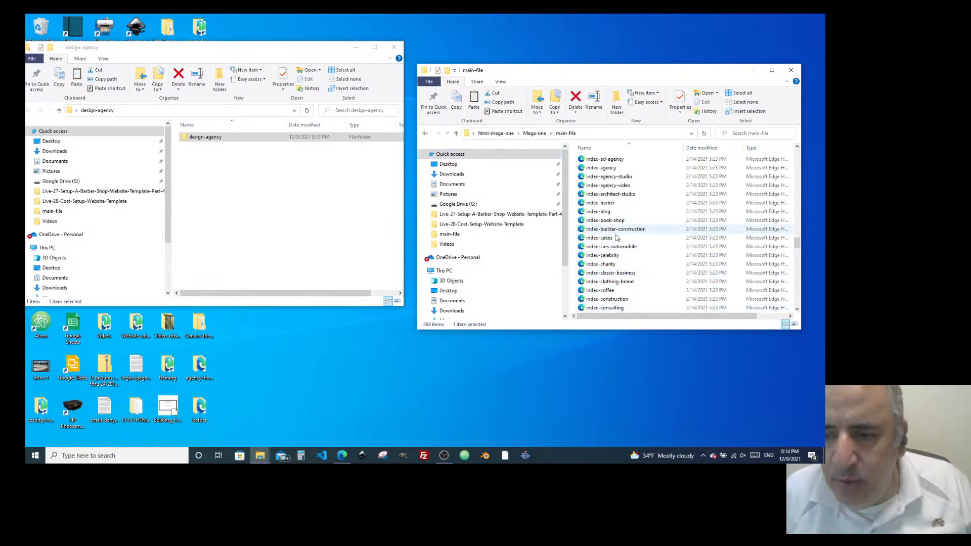
scroll(610, 273, "down", 4)
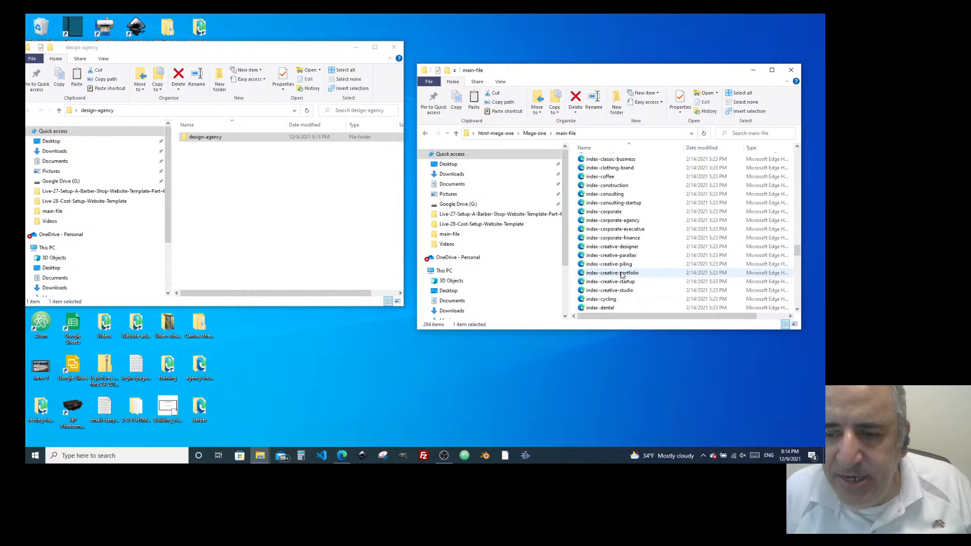
scroll(623, 273, "down", 4)
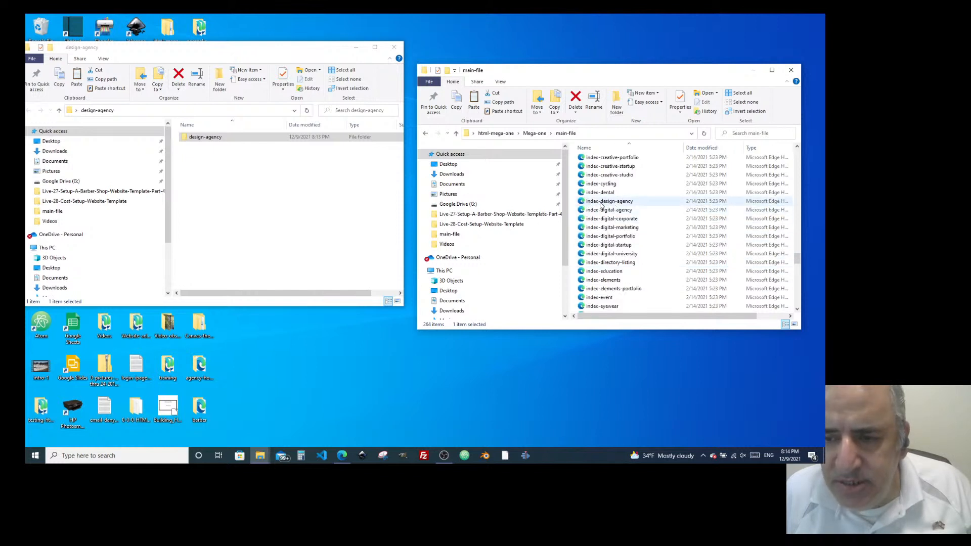
double_click(600, 201)
right_click(600, 202)
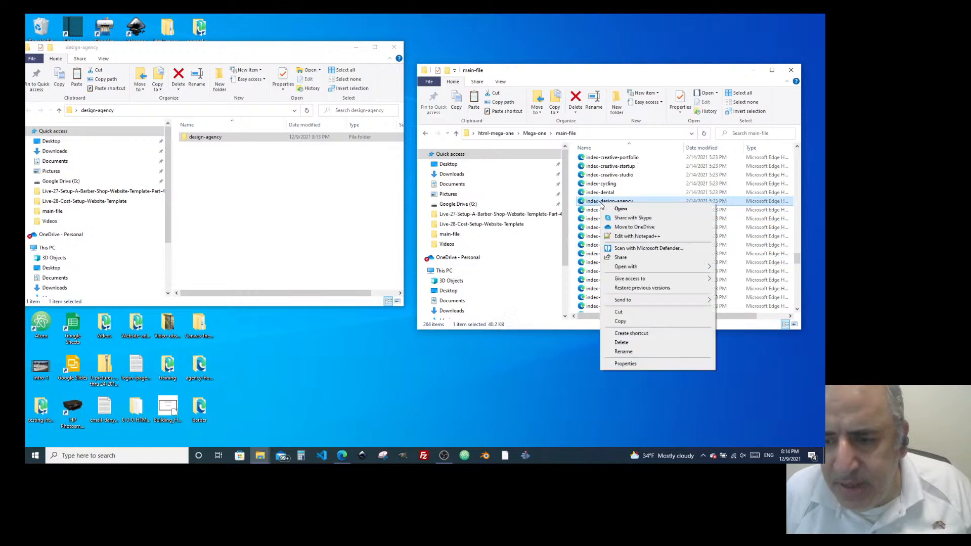
left_click(618, 322)
left_click(191, 169)
key("ctrl+v")
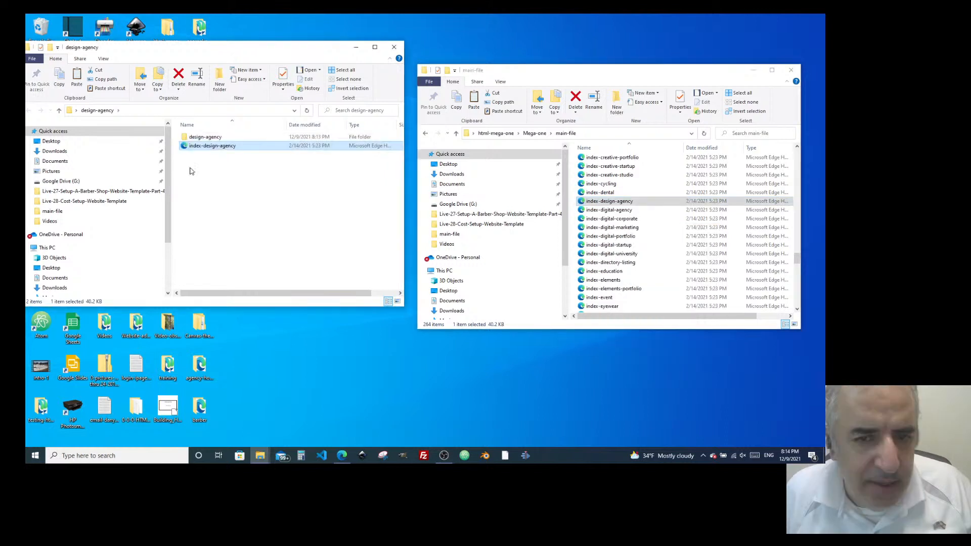
Copy the vendor folder from main-file into the desktop design-agency folder.
scroll(678, 251, "down", 5)
scroll(678, 251, "down", 15)
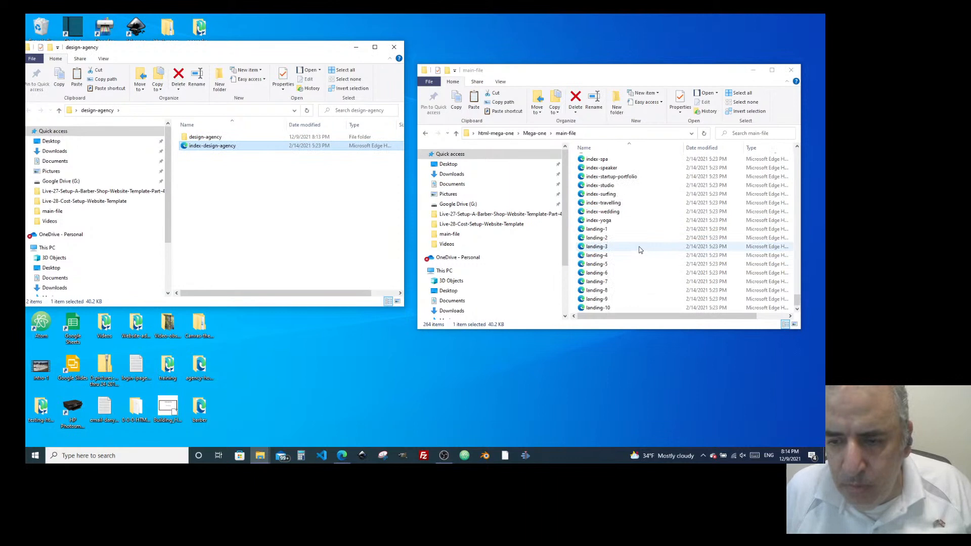
scroll(642, 263, "up", 17)
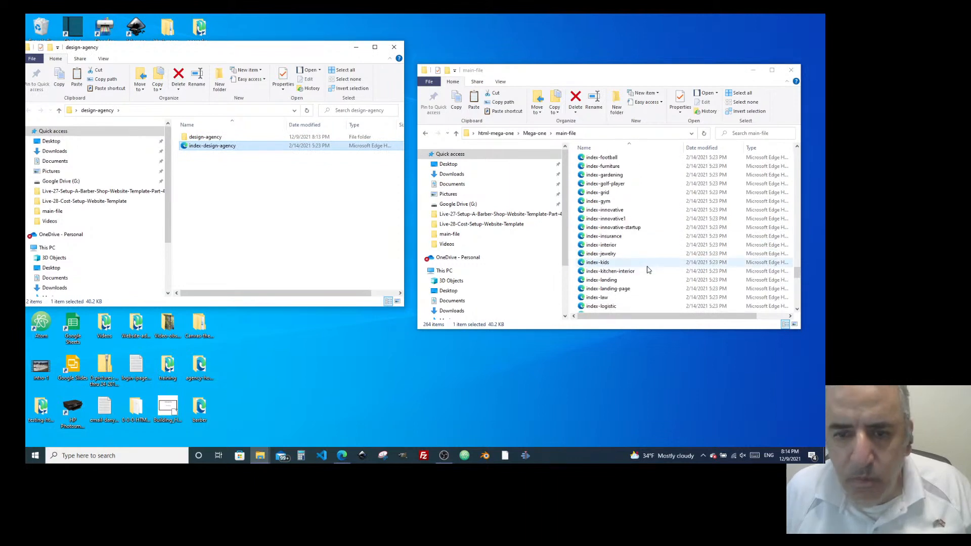
scroll(649, 270, "up", 20)
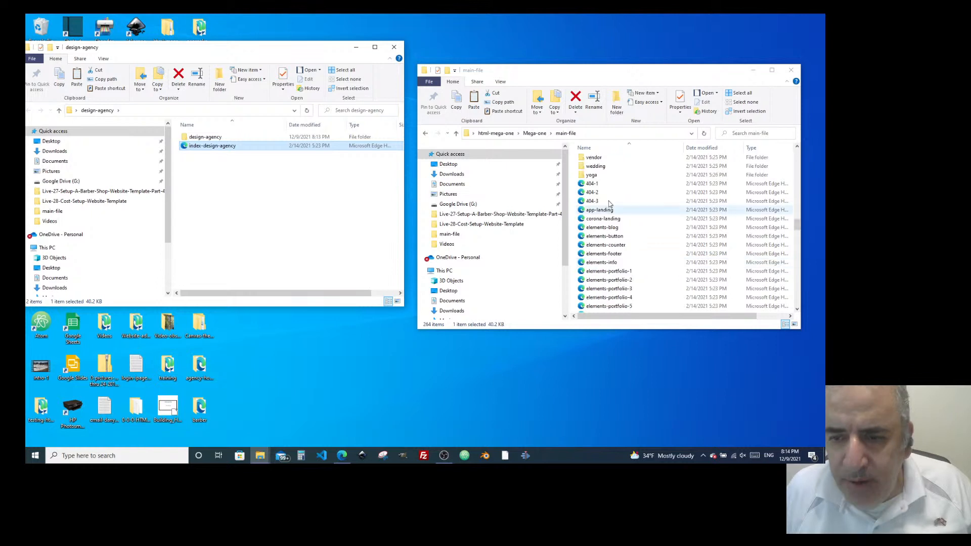
left_click(582, 160)
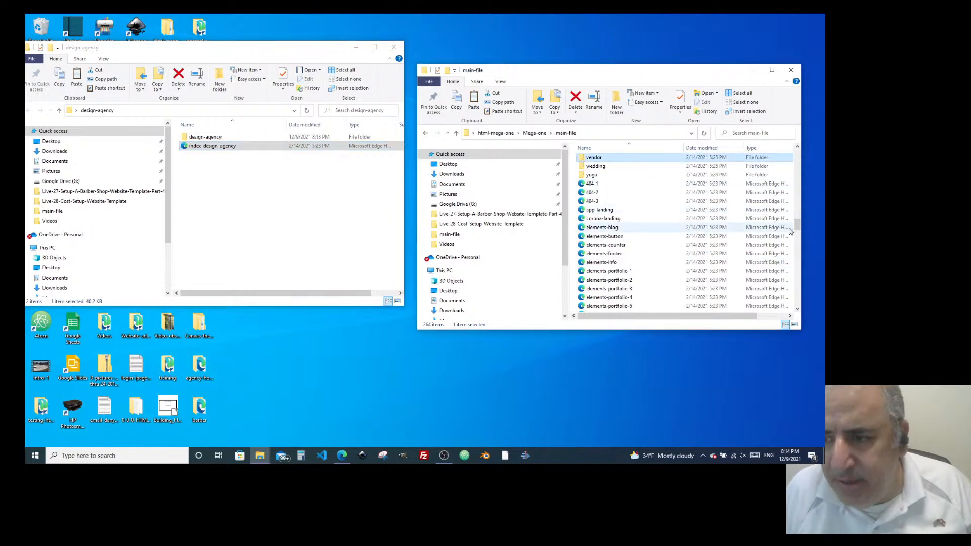
scroll(619, 187, "up", 1)
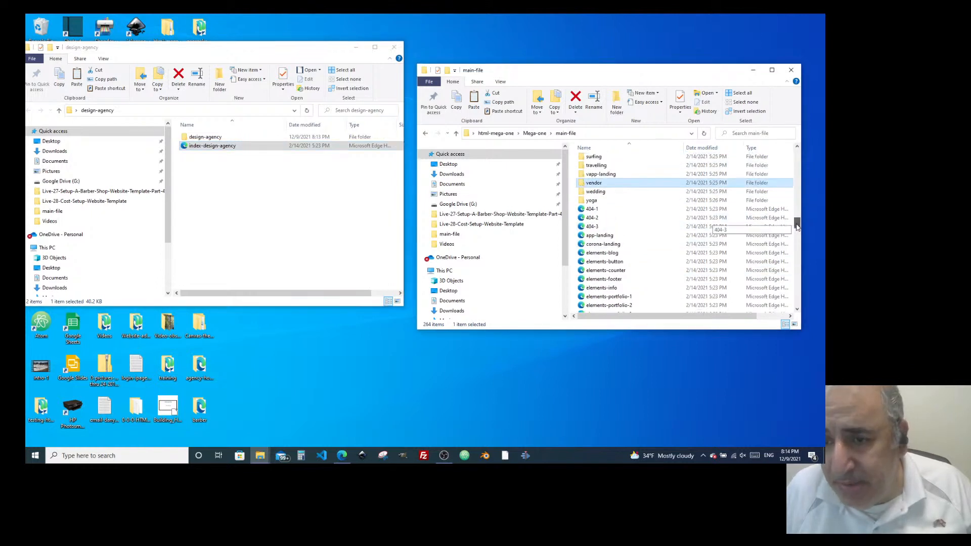
right_click(597, 187)
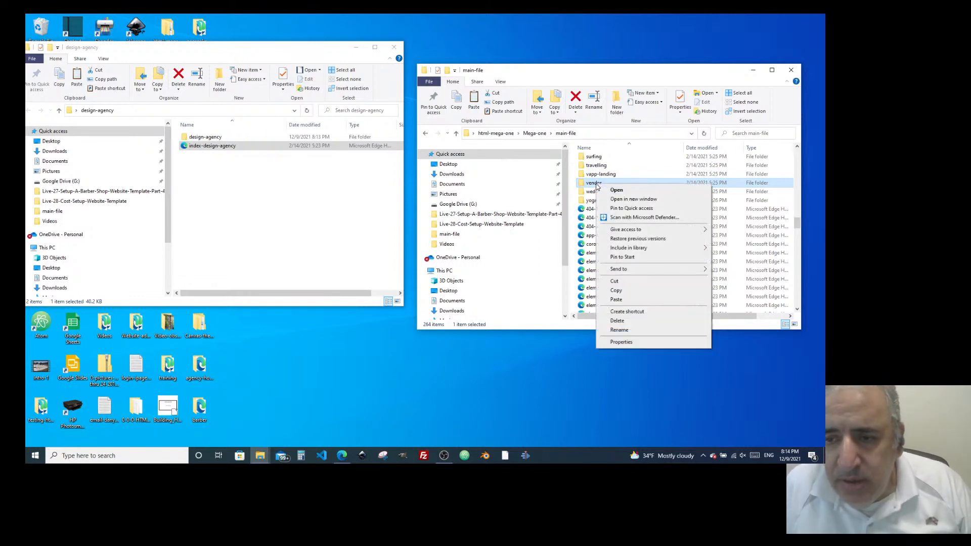
left_click(616, 290)
left_click(211, 218)
key("ctrl+v")
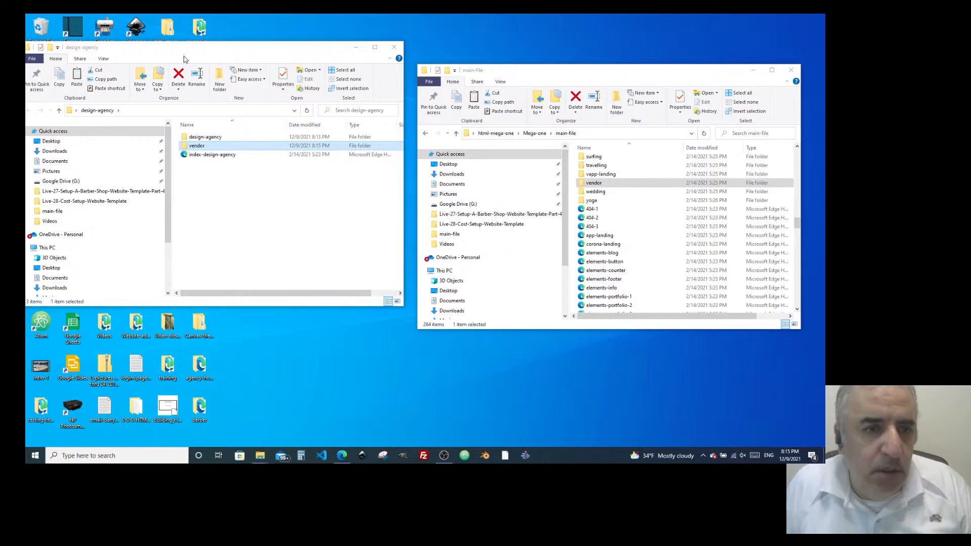
Compare against the barber folder, then move the left window up to the Desktop folder.
left_click_drag(168, 47, 407, 86)
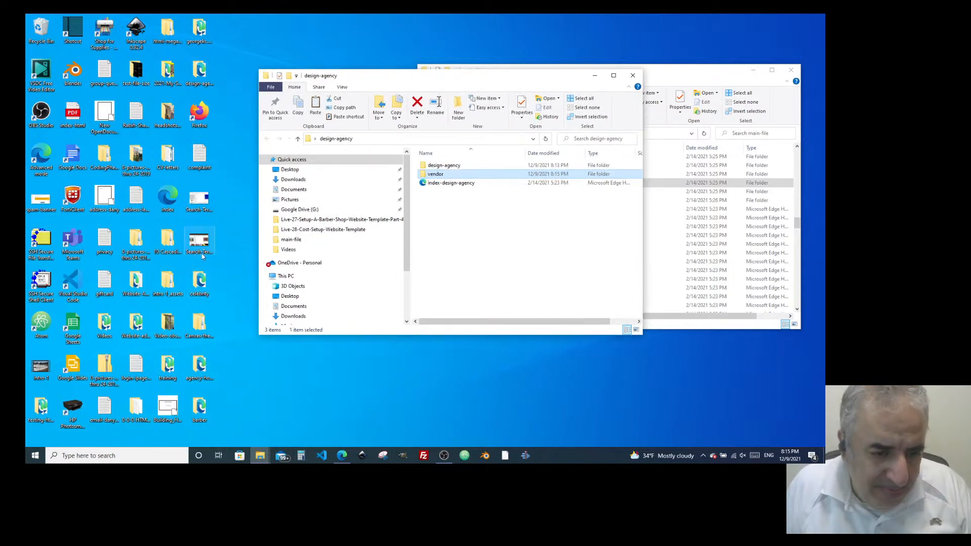
double_click(198, 413)
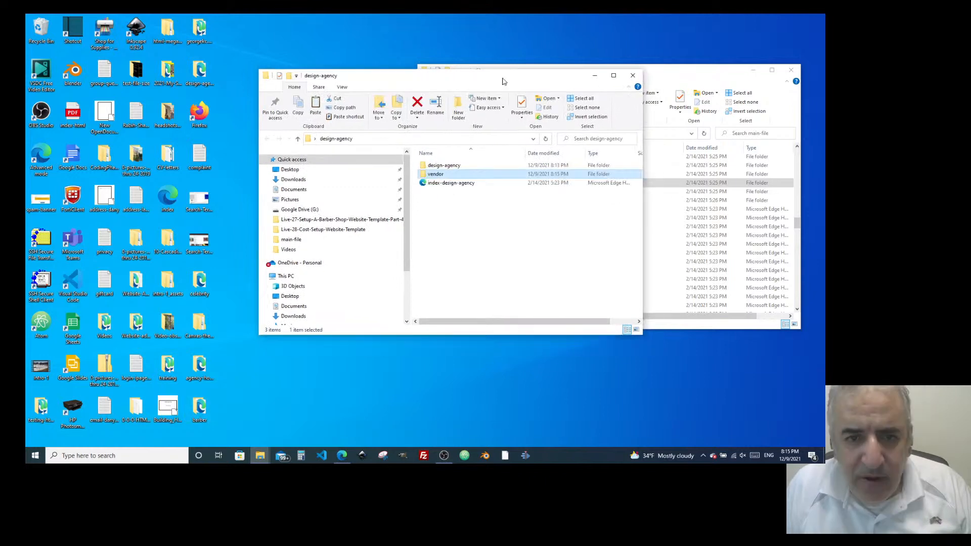
left_click_drag(501, 78, 215, 85)
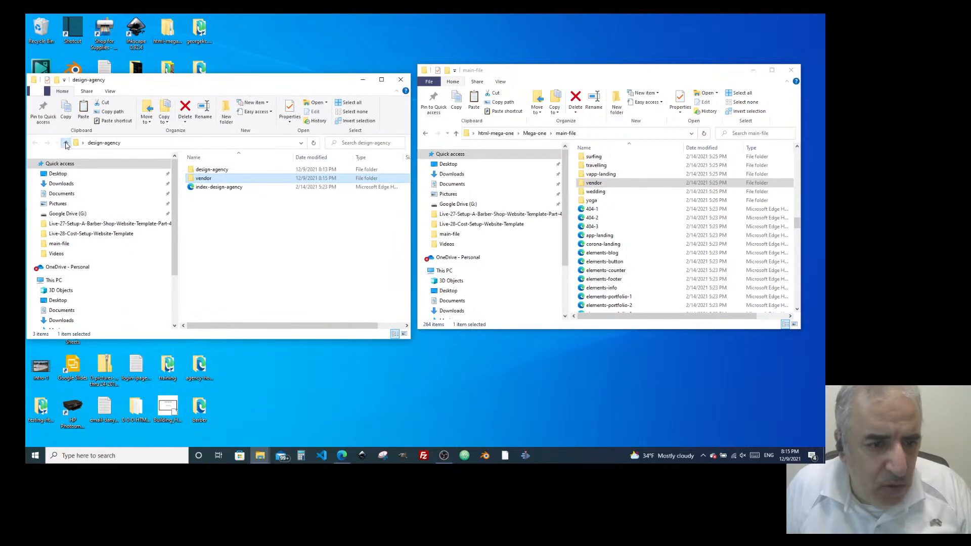
left_click(66, 144)
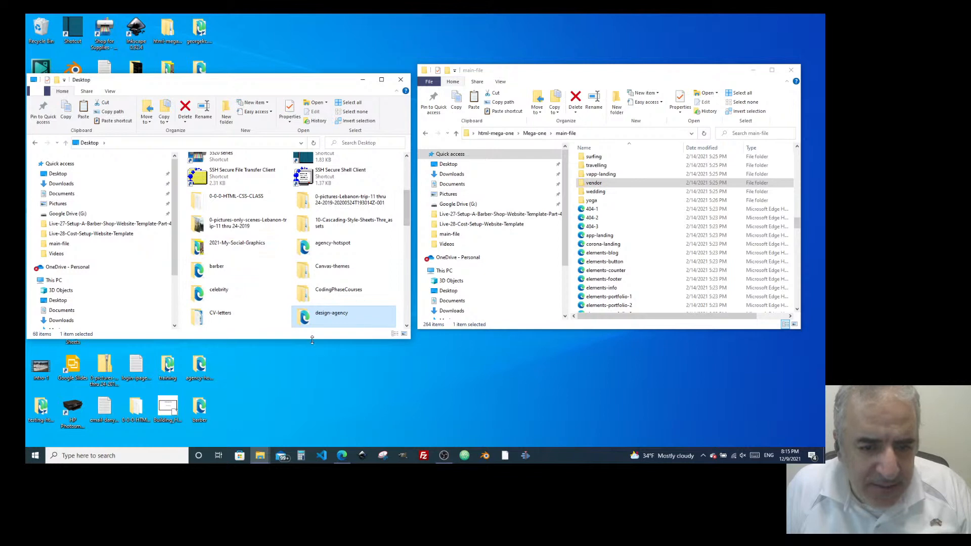
left_click_drag(408, 217, 408, 230)
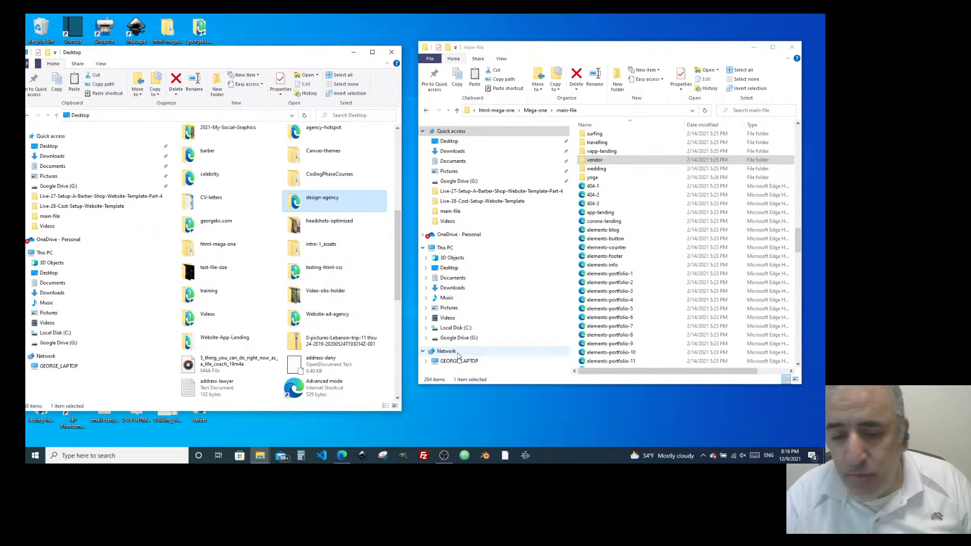
Enter the ftp.georgekc.com host, the account username and the password in FileZilla's Quickconnect bar.
left_click(424, 455)
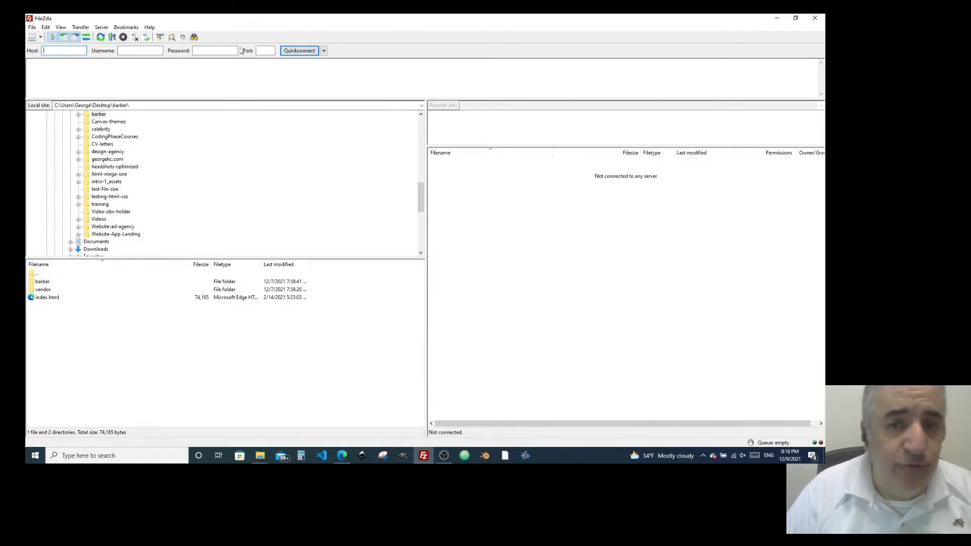
type("george")
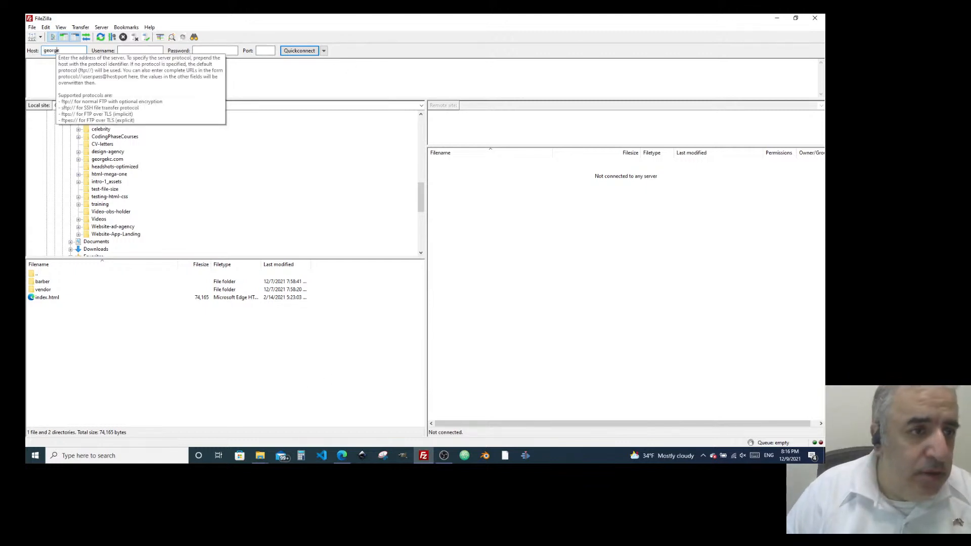
type("ftp")
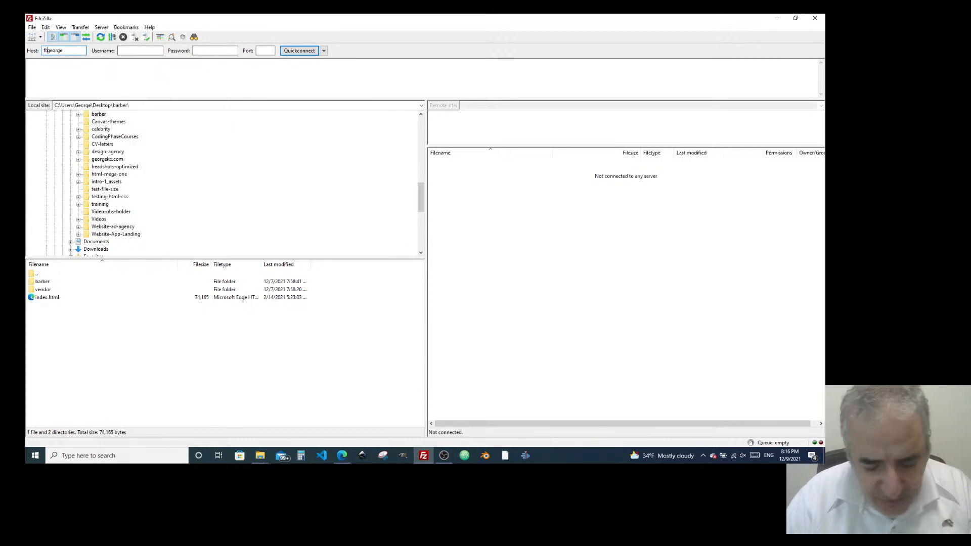
type(".")
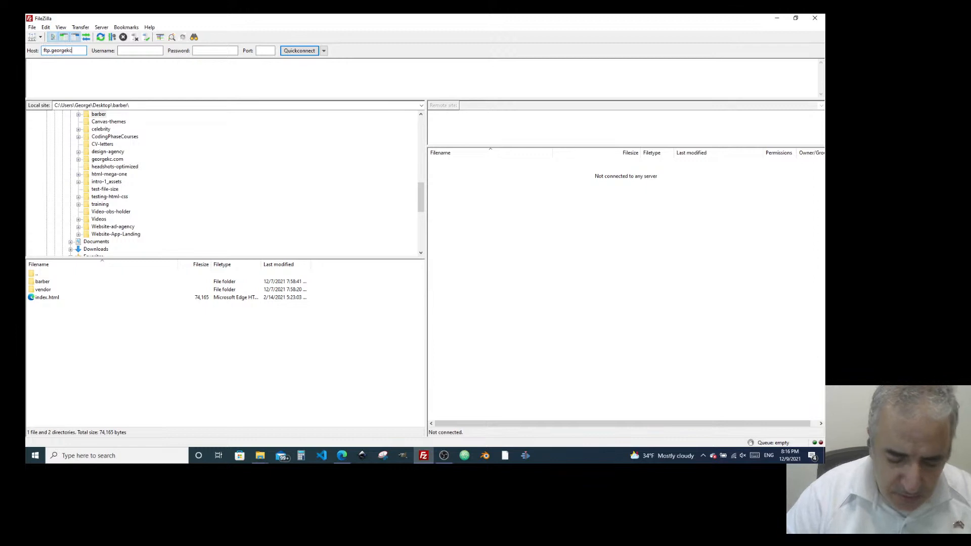
type("kc.com")
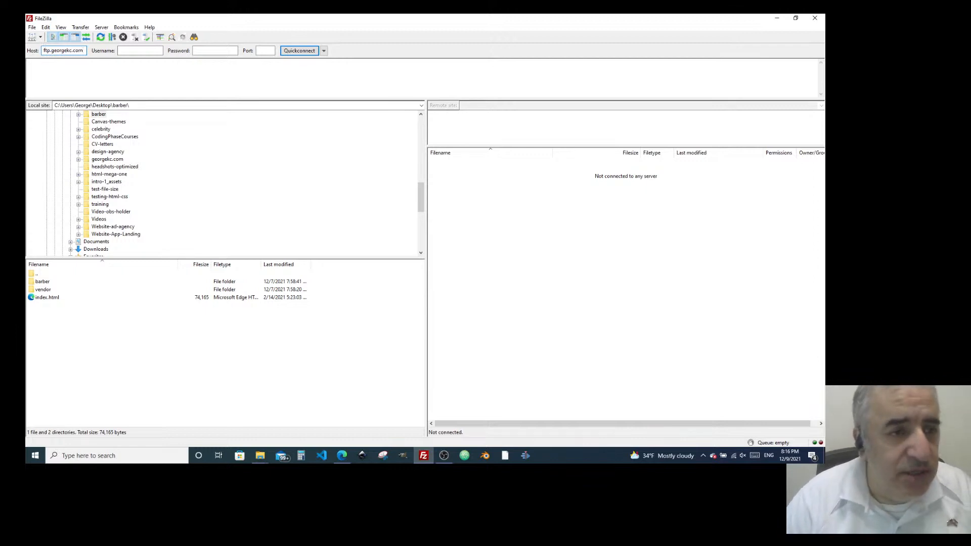
key("Tab")
type("georgekc")
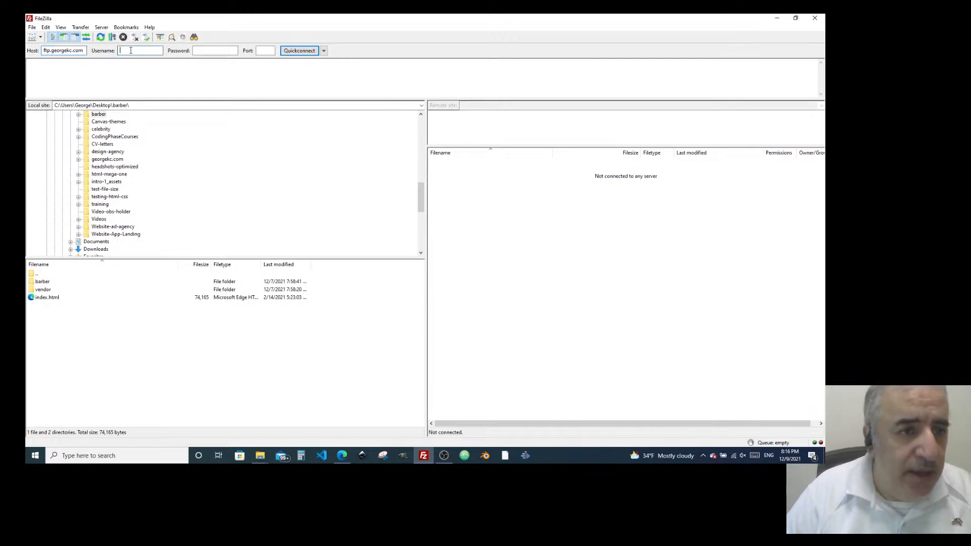
key("Tab")
type("•••••••")
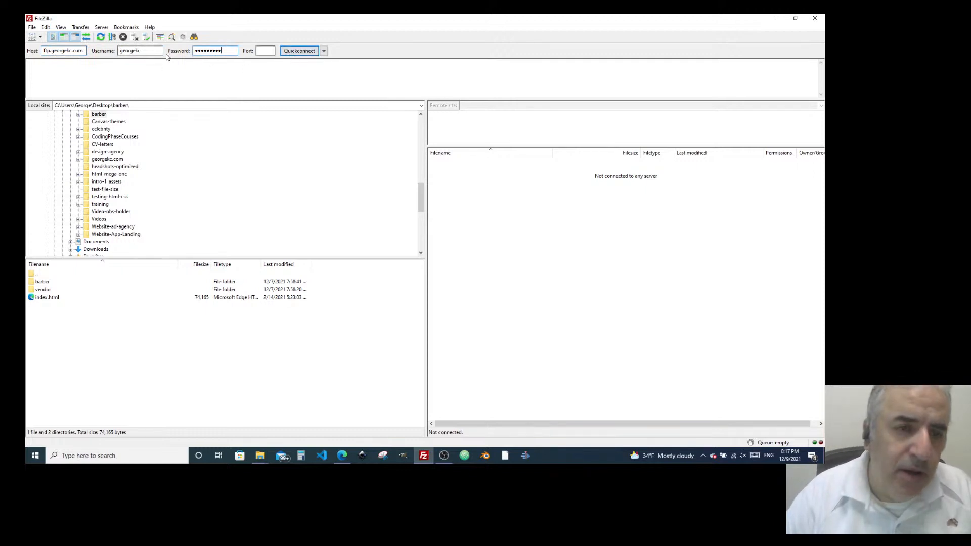
left_click(292, 53)
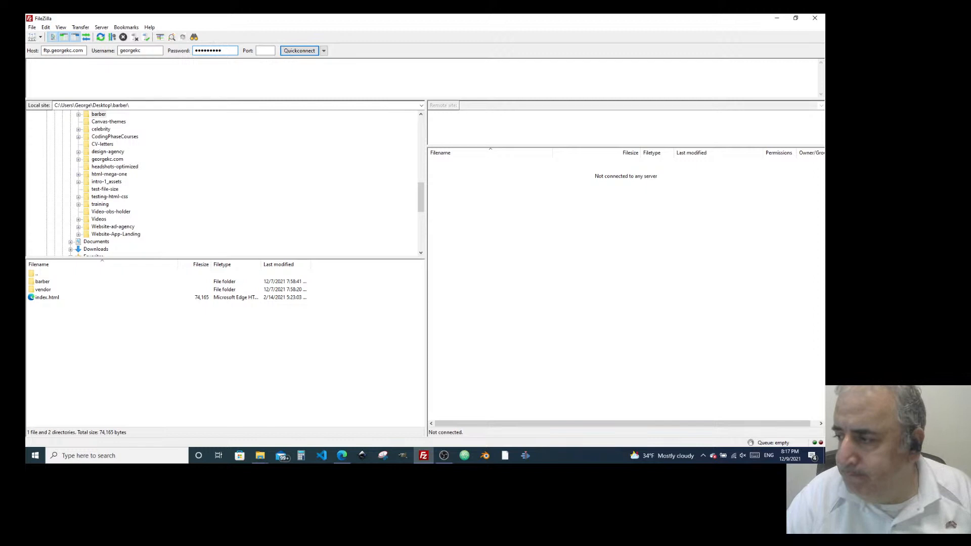
key("alt+Tab")
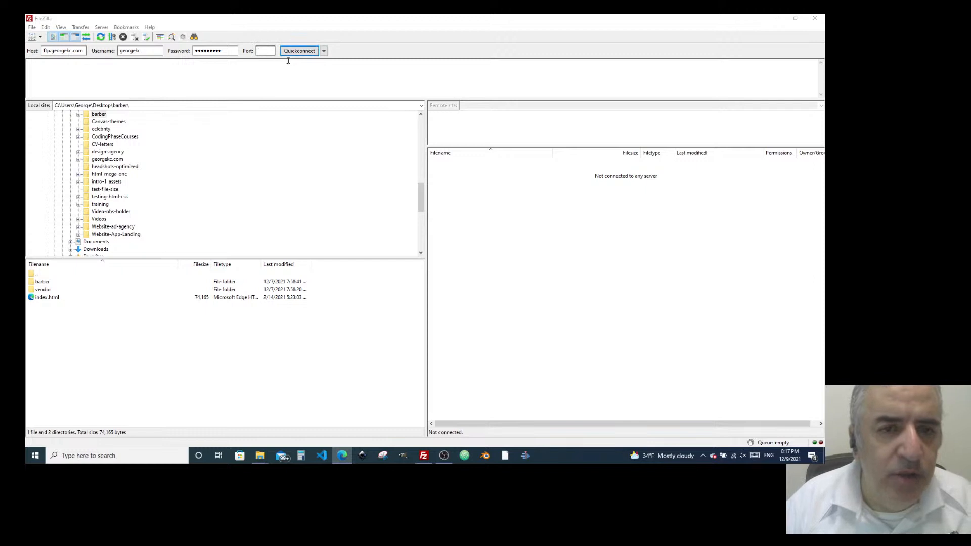
Connect to ftp.georgekc.com and move the local pane up to the Desktop folder.
left_click(300, 51)
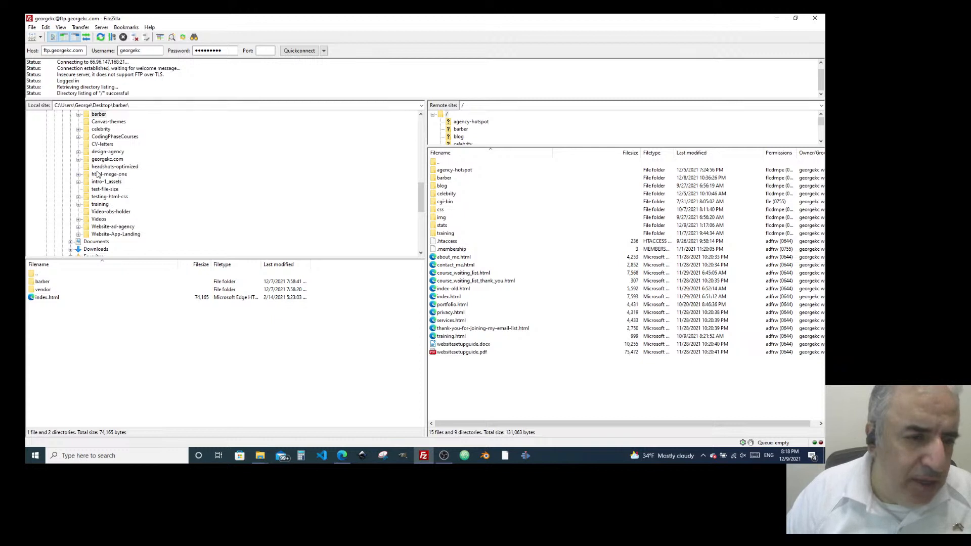
scroll(137, 204, "up", 1)
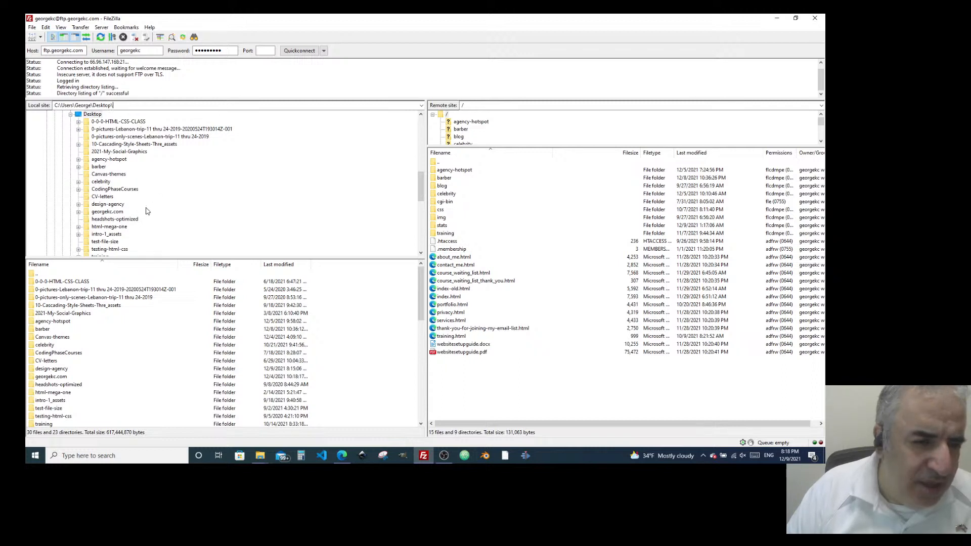
Expand and select the local design-agency folder, then bring up its context menu.
left_click(78, 204)
left_click(101, 205)
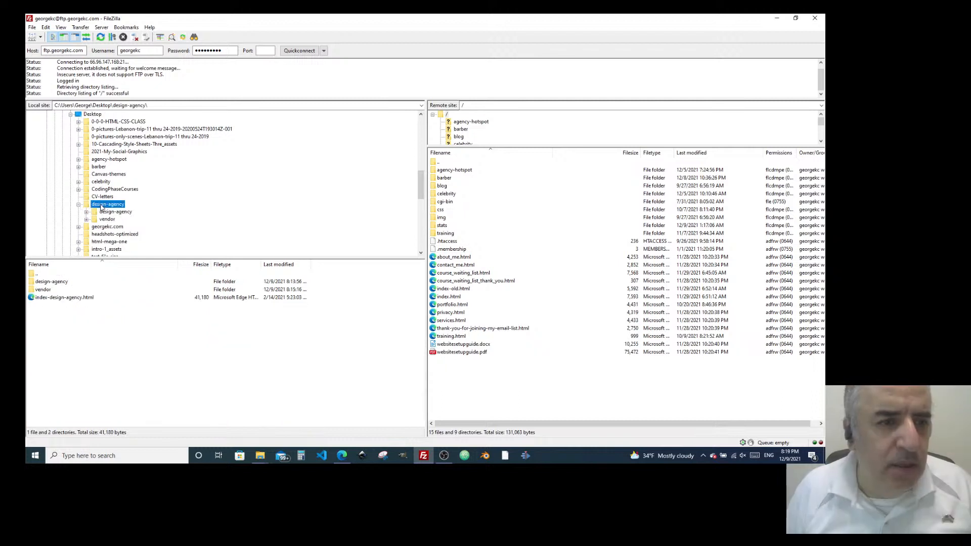
left_click(157, 107)
left_click(170, 107)
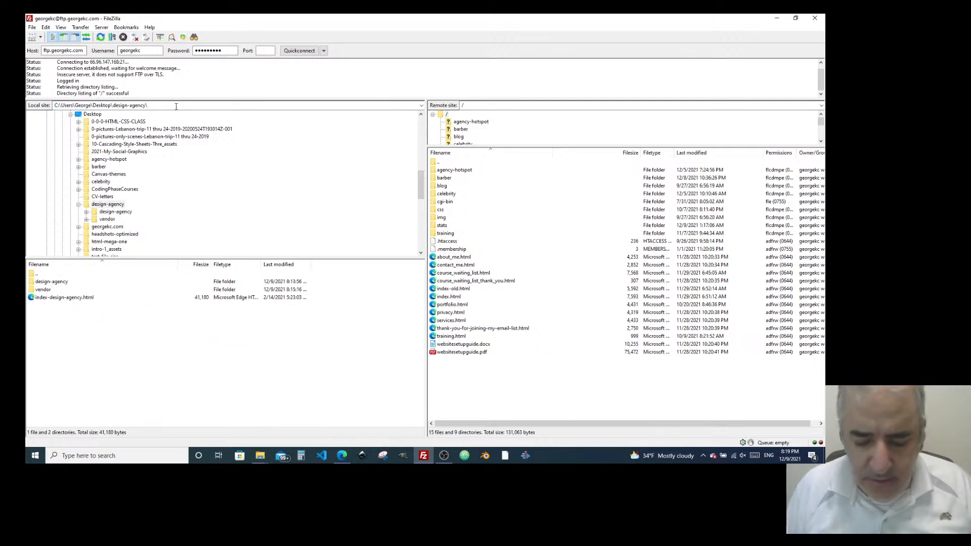
right_click(105, 205)
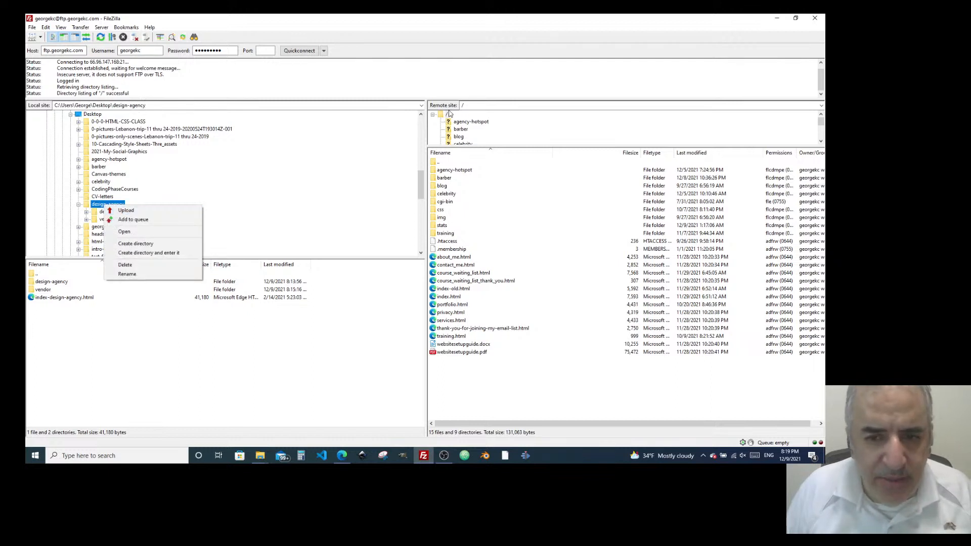
Upload the design-agency folder to the server root, then launch a new Edge window.
left_click(120, 212)
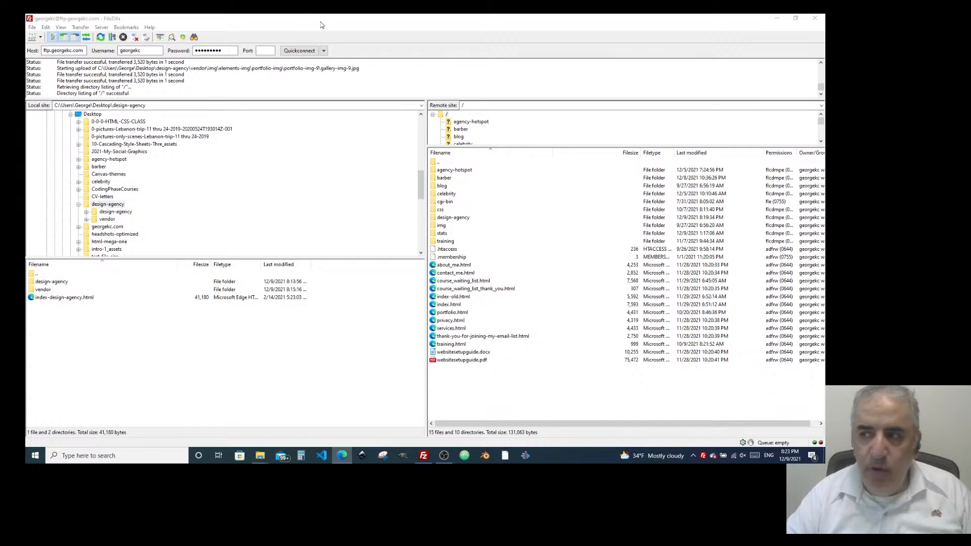
left_click_drag(341, 20, 259, 179)
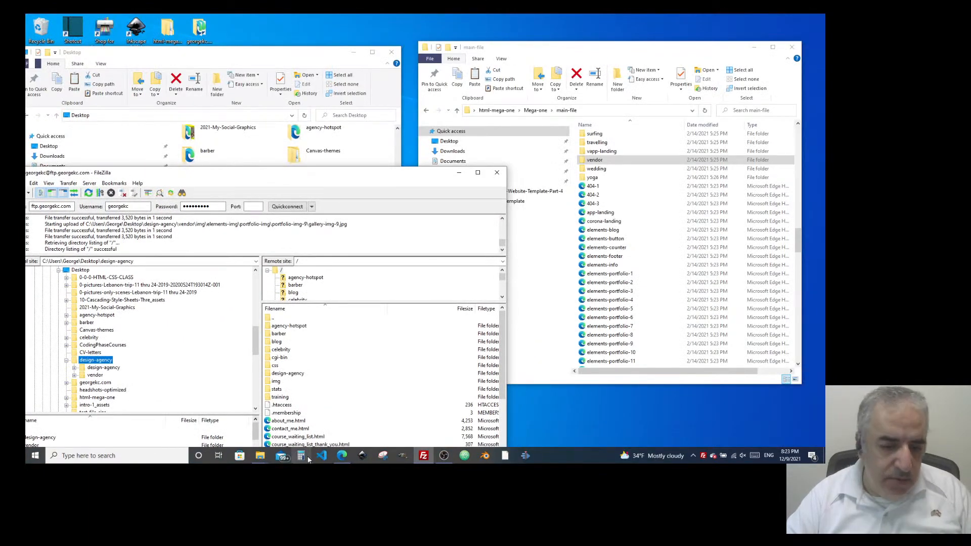
right_click(342, 458)
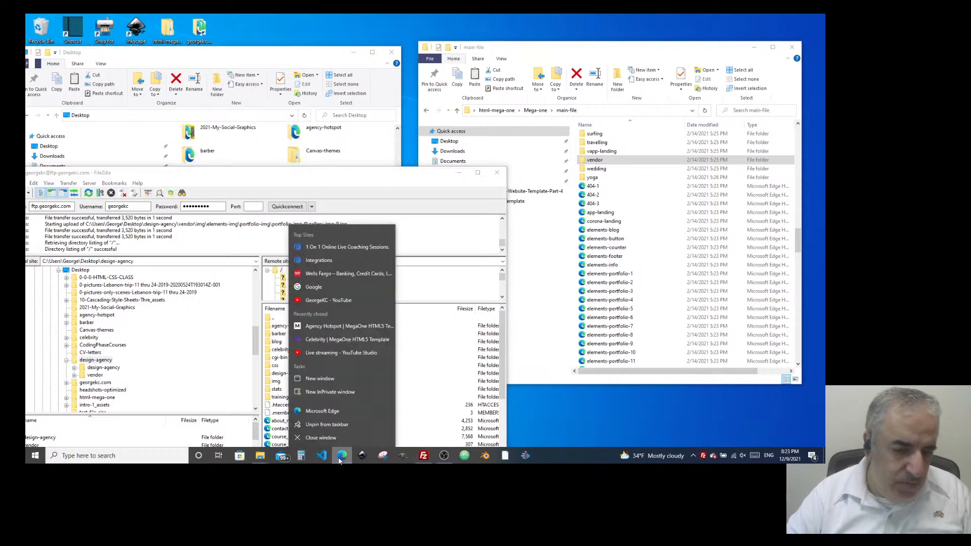
left_click(313, 416)
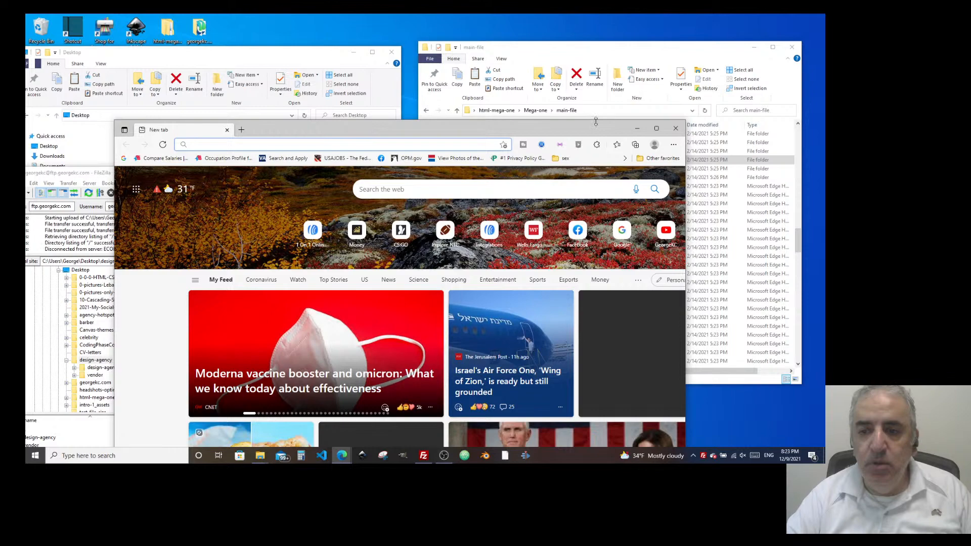
Maximize Edge, load georgekc.com, and add design-agency after the site address.
double_click(596, 125)
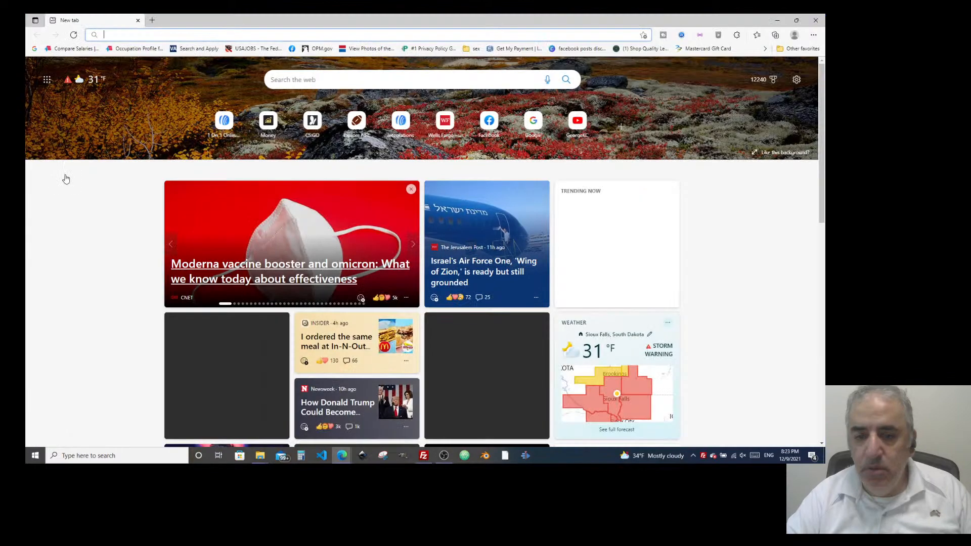
left_click(174, 34)
type("ge")
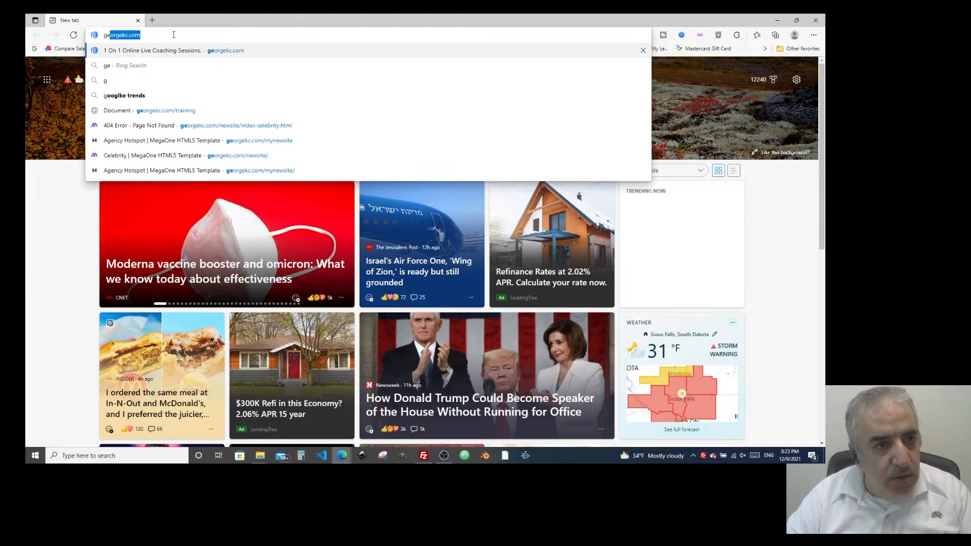
key("Return")
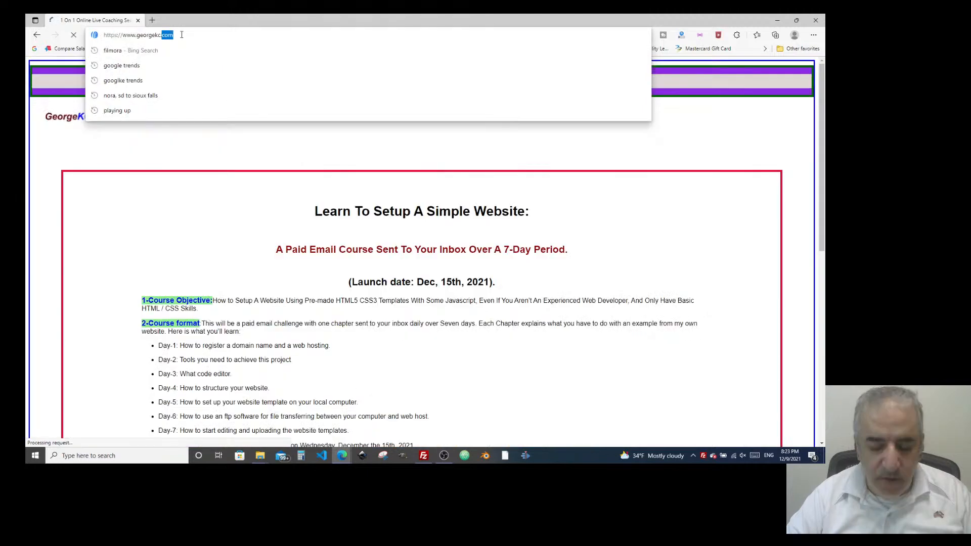
left_click(182, 35)
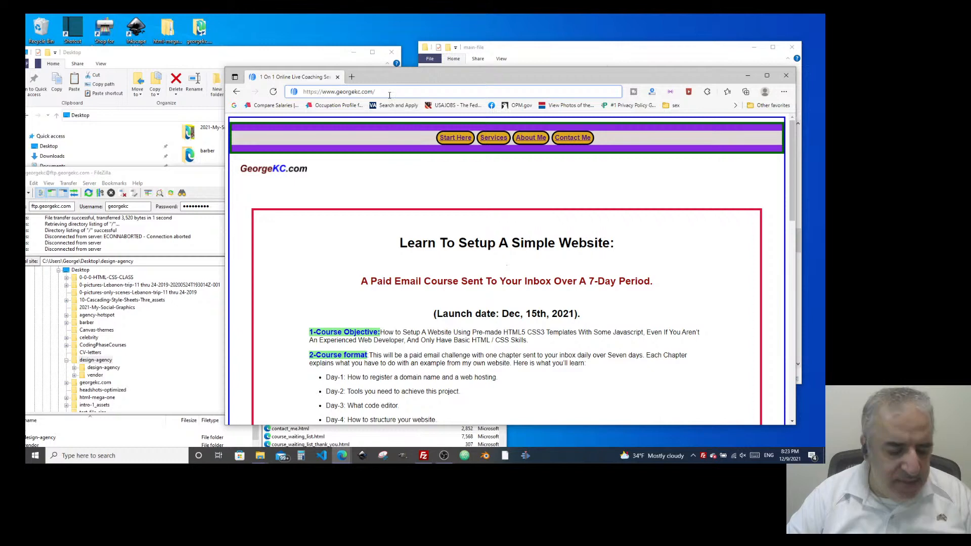
left_click(389, 95)
type("design")
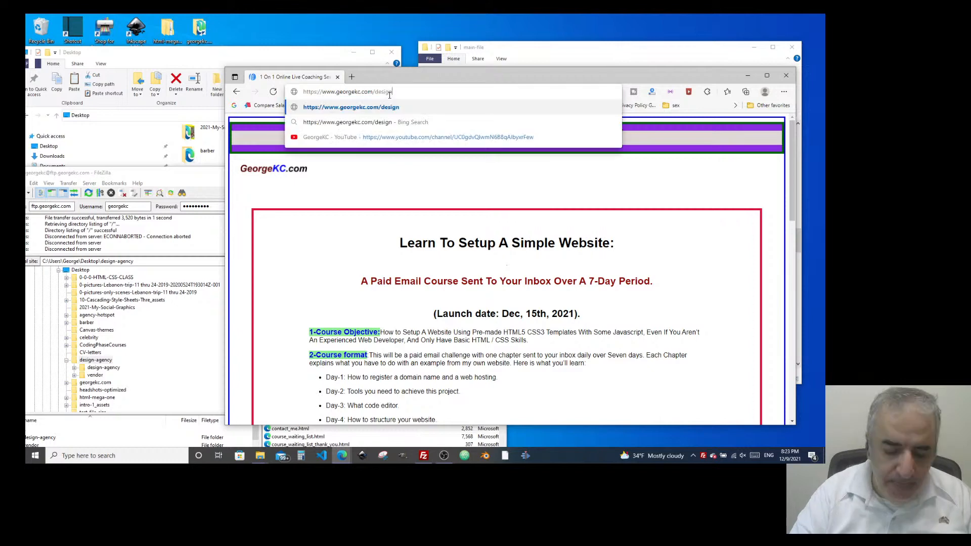
type("-agenc")
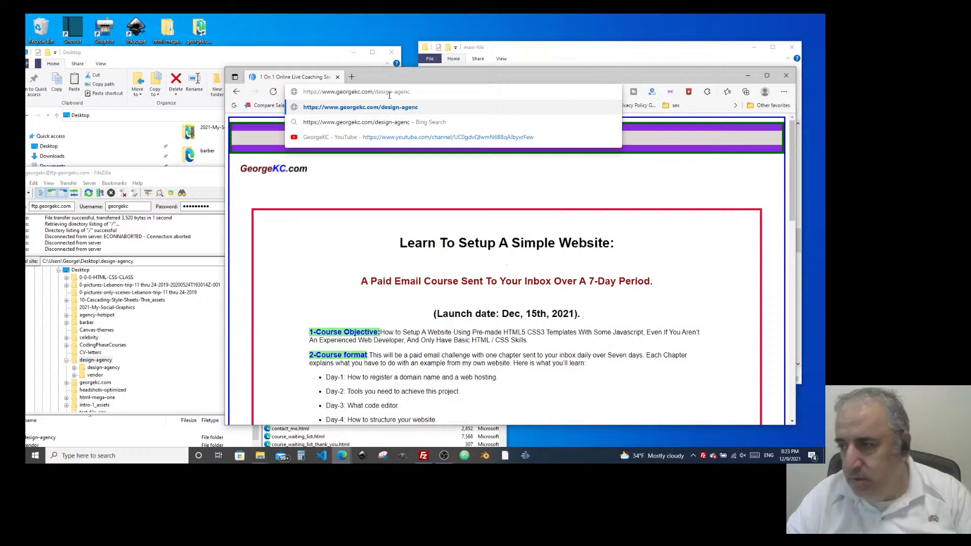
type("y")
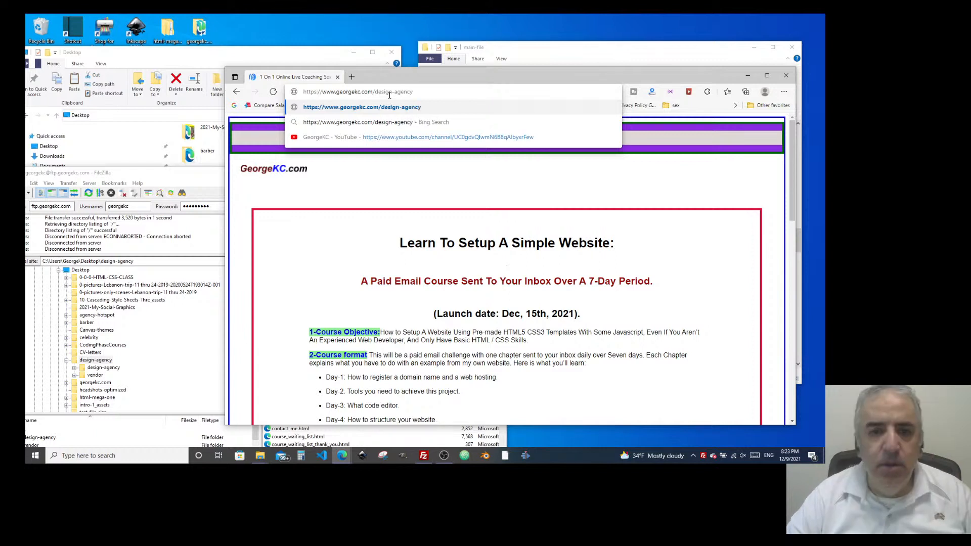
Load georgekc.com/design-agency/, get 403 Forbidden, and check the index file name in FileZilla.
key("Return")
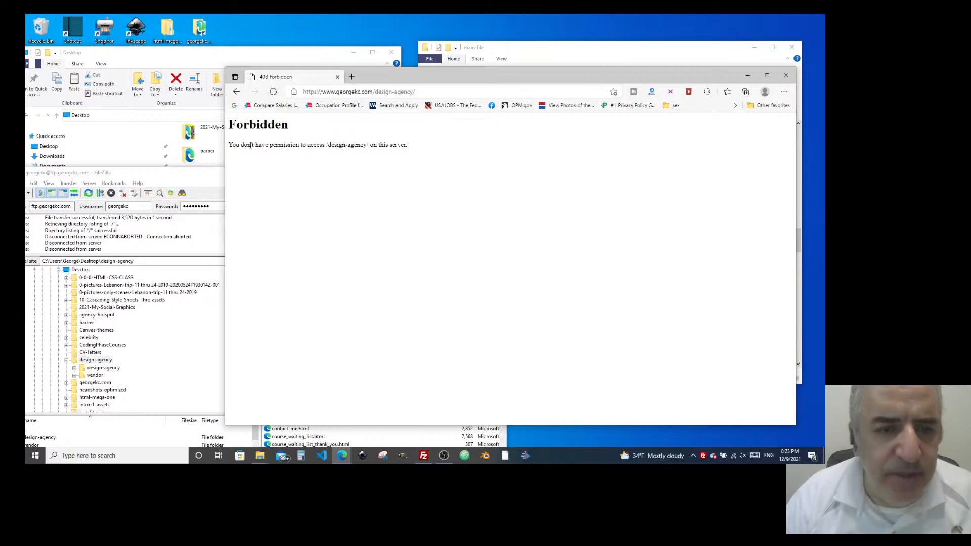
left_click_drag(187, 172, 235, 125)
scroll(119, 332, "down", 10)
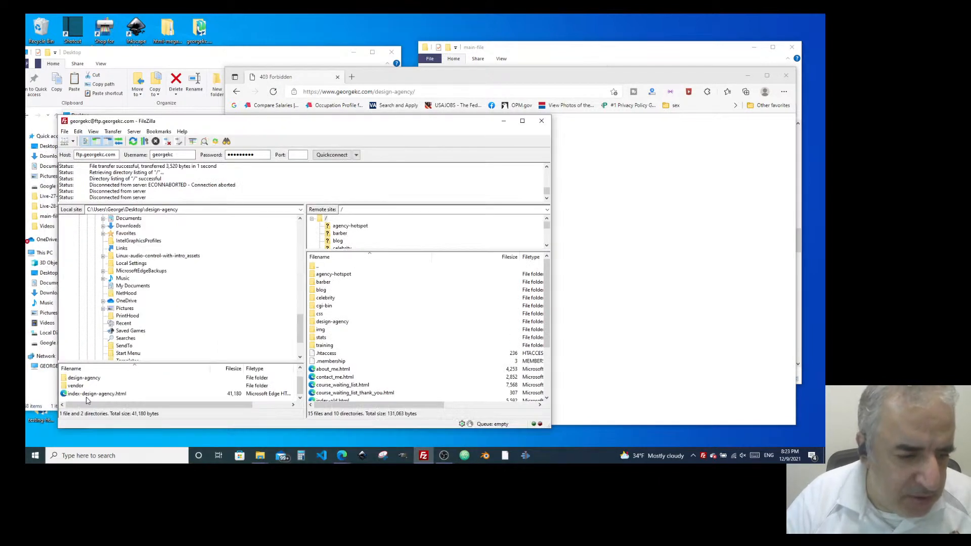
left_click(86, 396)
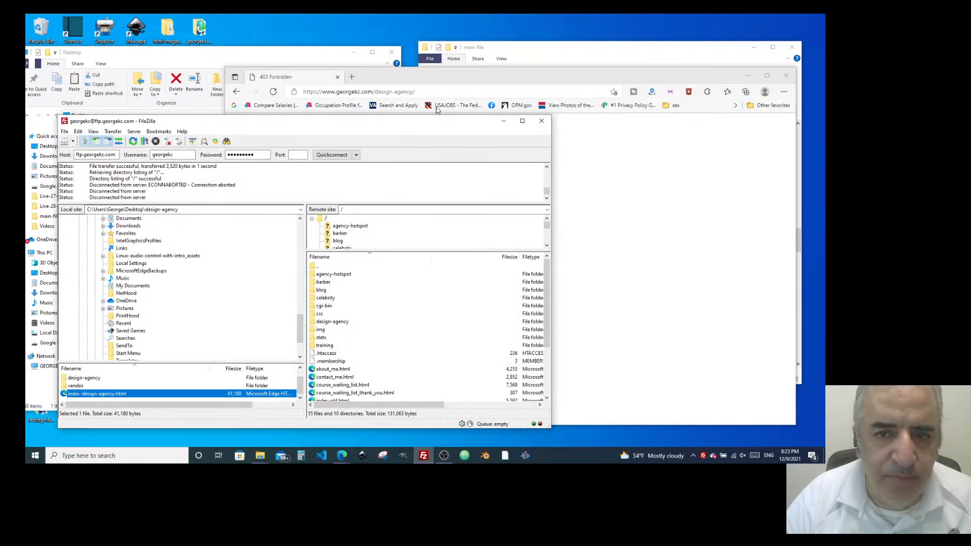
left_click(439, 82)
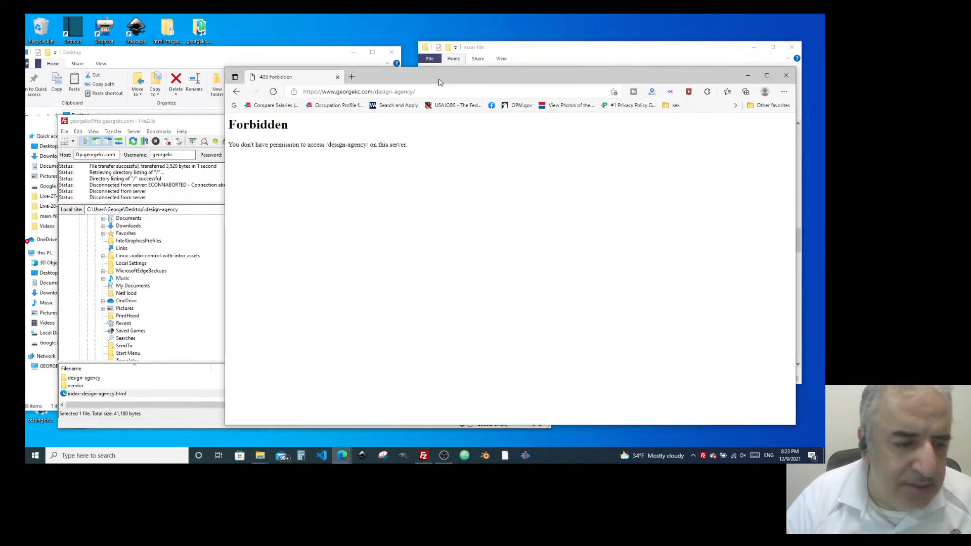
Append index-design-agency.html to the address to load the live Design Agency template.
left_click(446, 93)
left_click(446, 95)
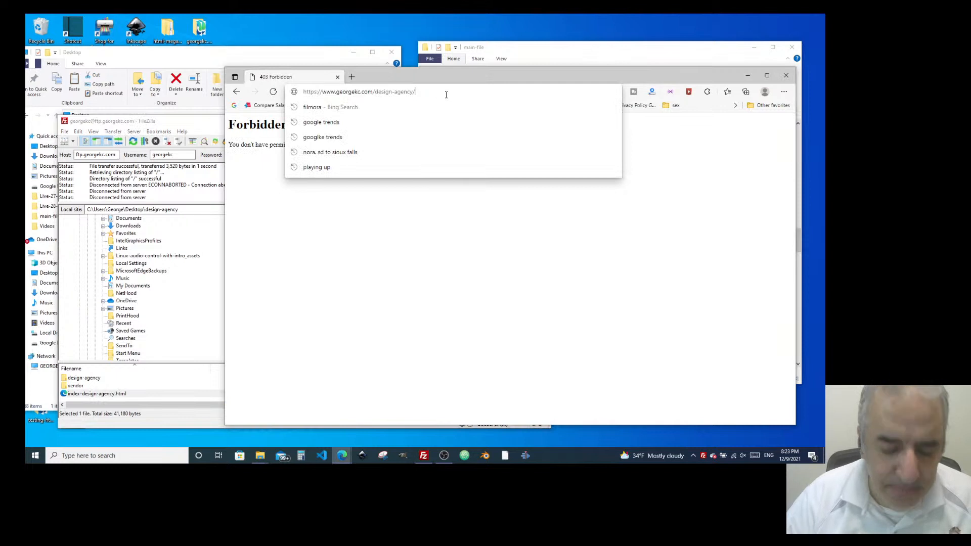
type("index-design-agency.")
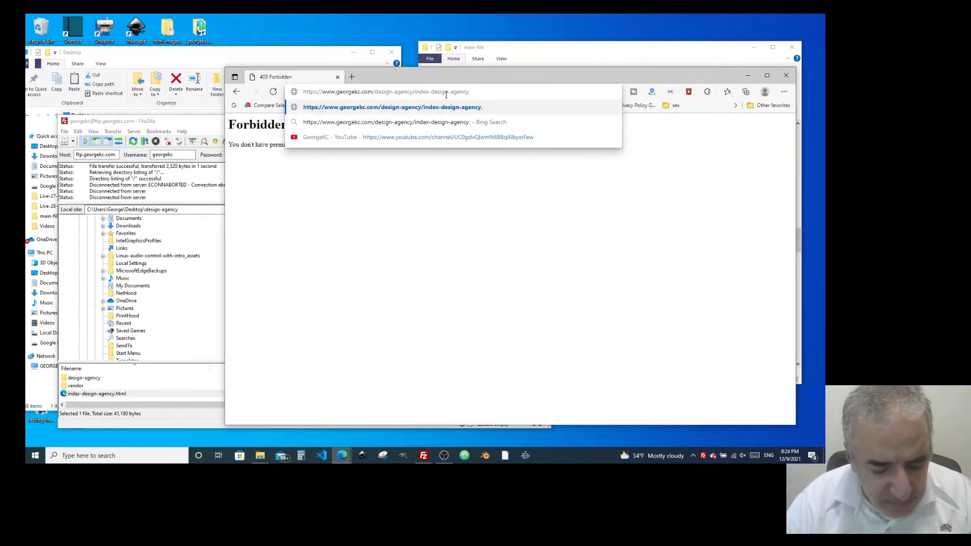
type("htm")
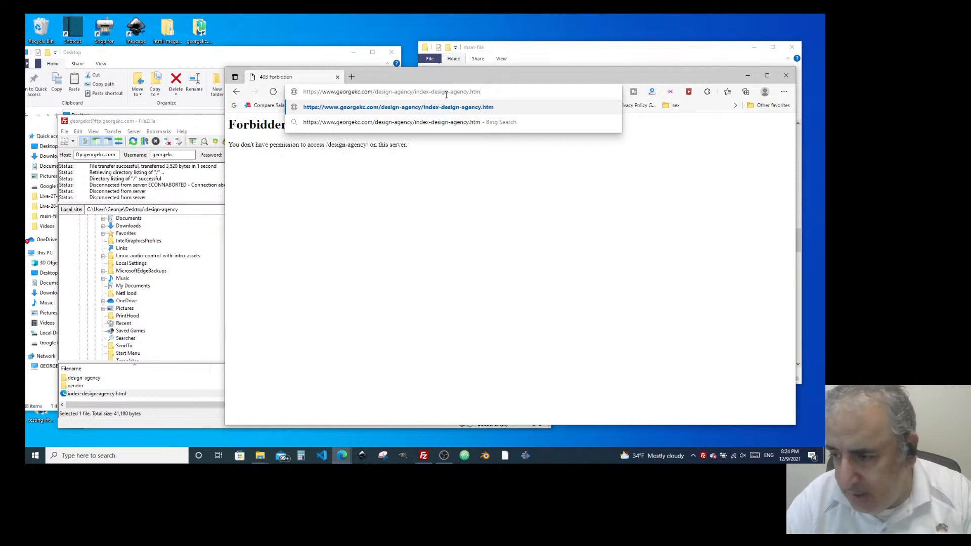
type("l")
key("Return")
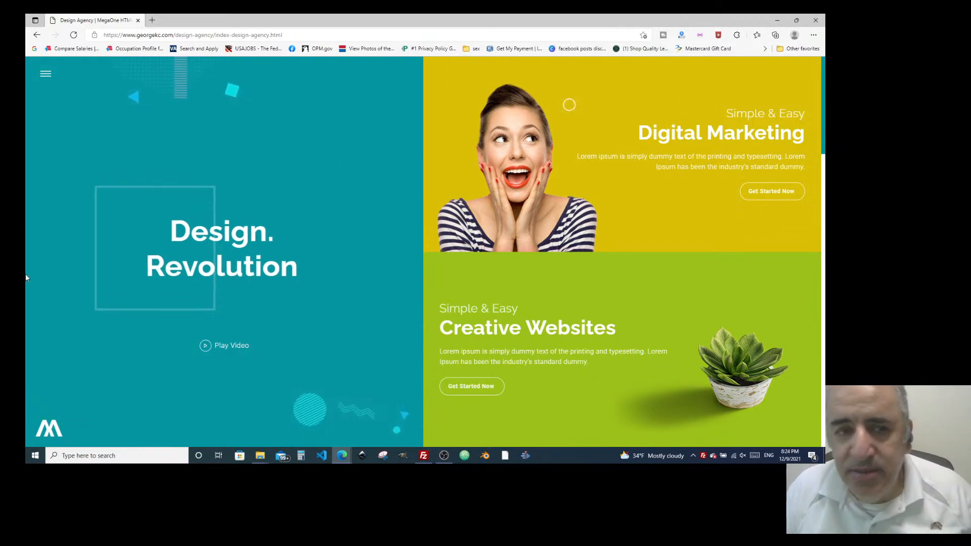
left_click(44, 76)
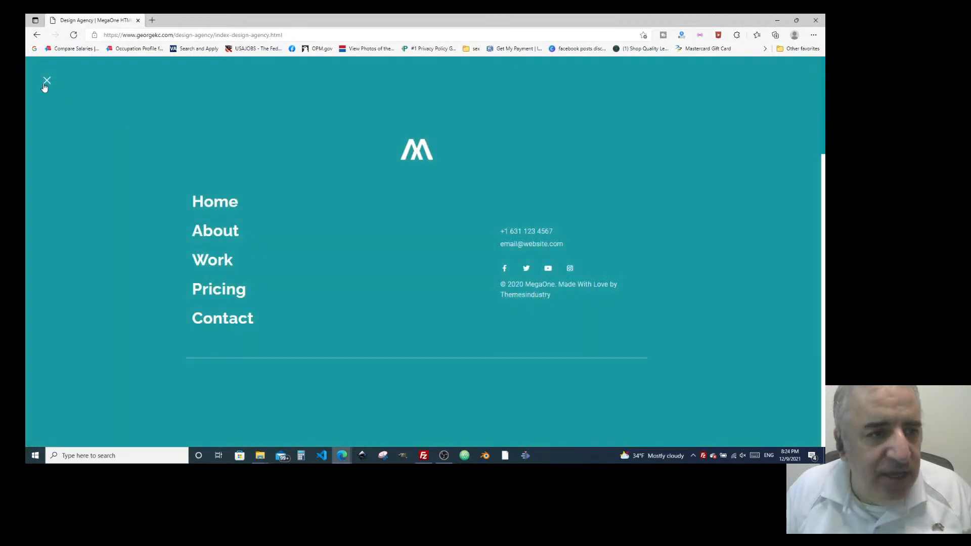
left_click(46, 81)
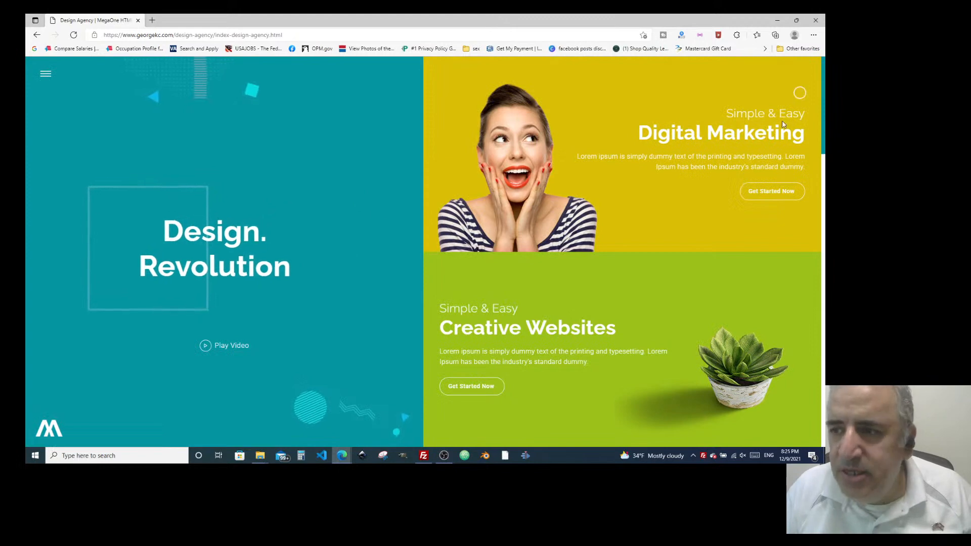
scroll(431, 377, "down", 5)
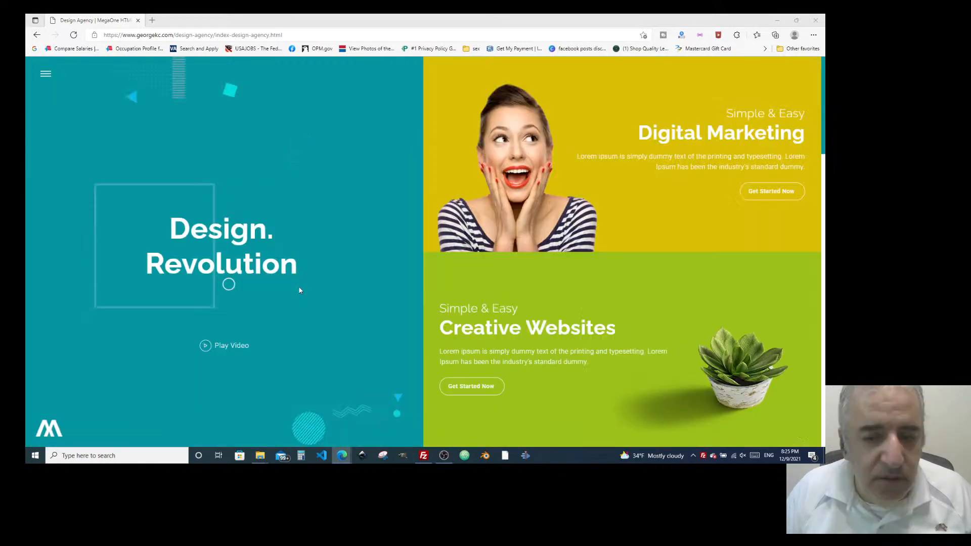
scroll(377, 308, "down", 5)
scroll(402, 310, "down", 3)
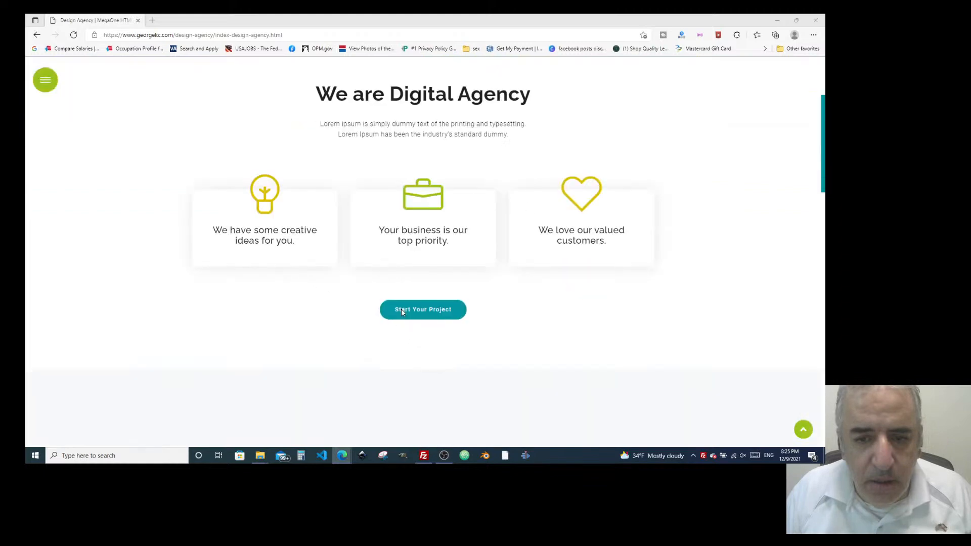
scroll(403, 308, "up", 8)
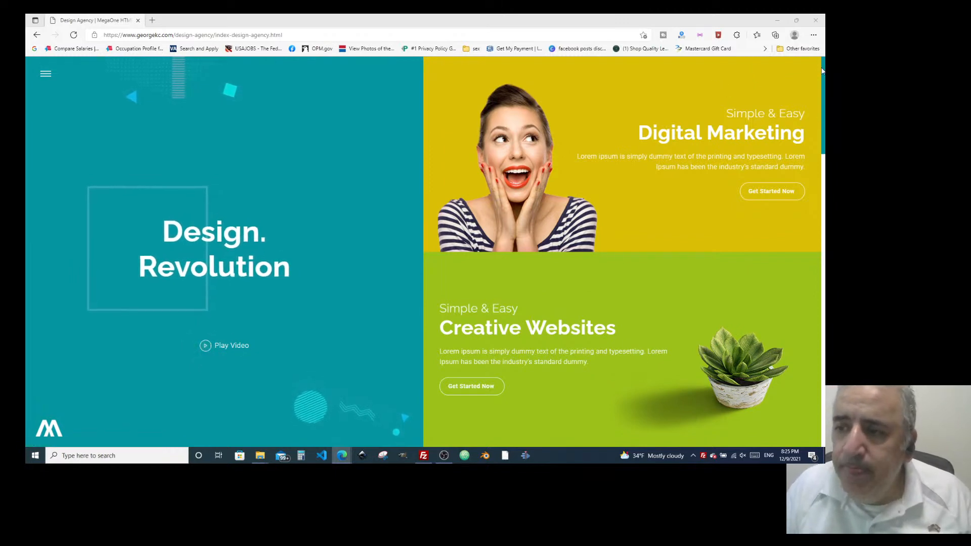
Scroll past the design-agency hero and test the Start Your Project link.
scroll(498, 247, "down", 5)
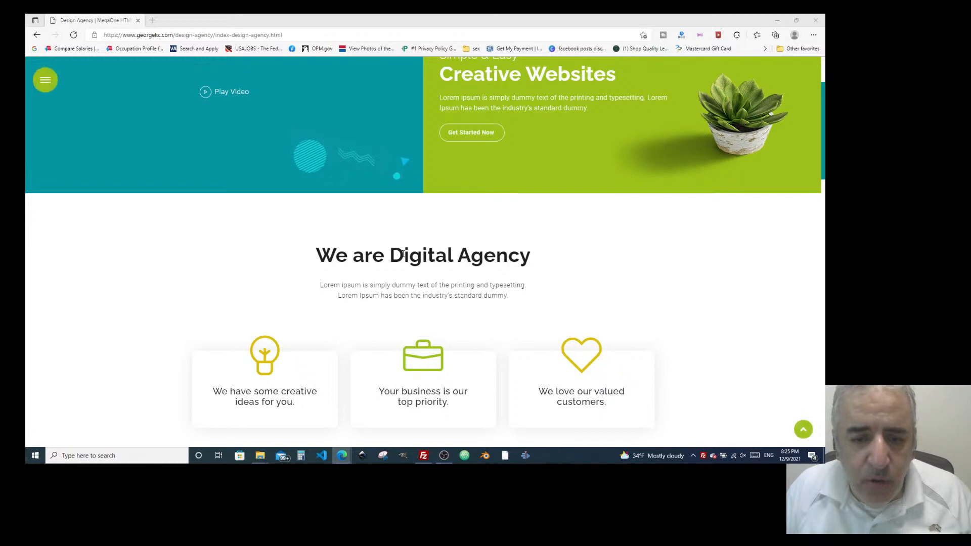
scroll(430, 282, "down", 5)
left_click(415, 221)
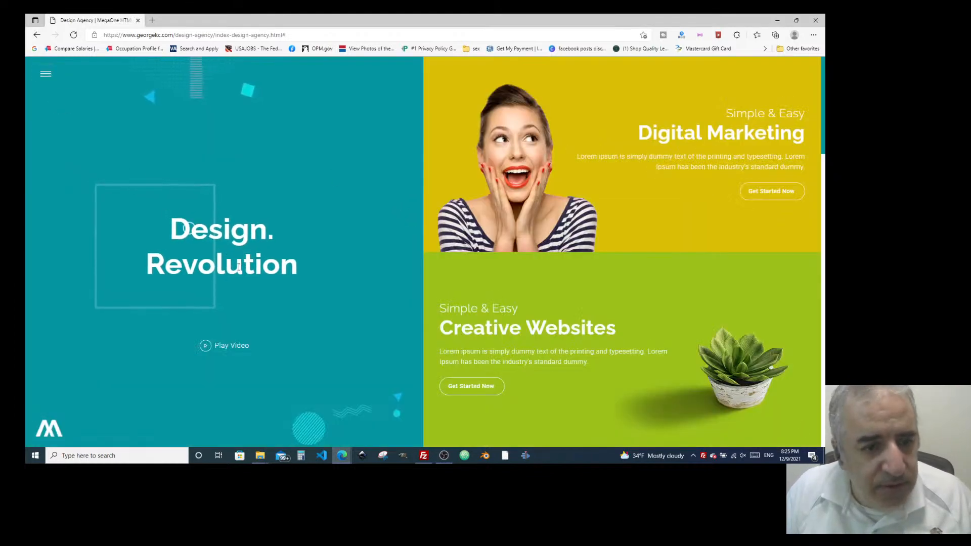
Scroll through the stats and Meet The Team down to the Latest & Creative Work carousel.
scroll(437, 302, "down", 1)
scroll(438, 303, "down", 10)
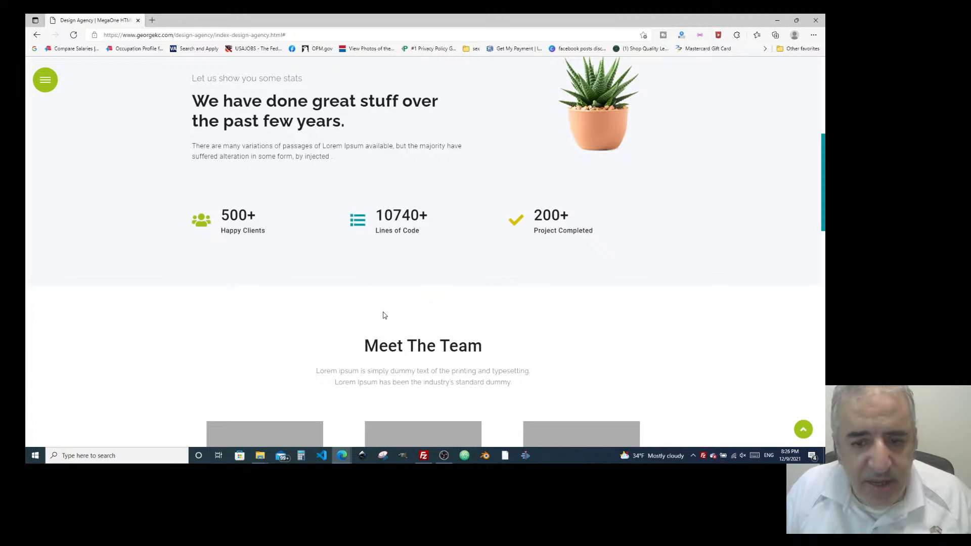
scroll(384, 314, "down", 5)
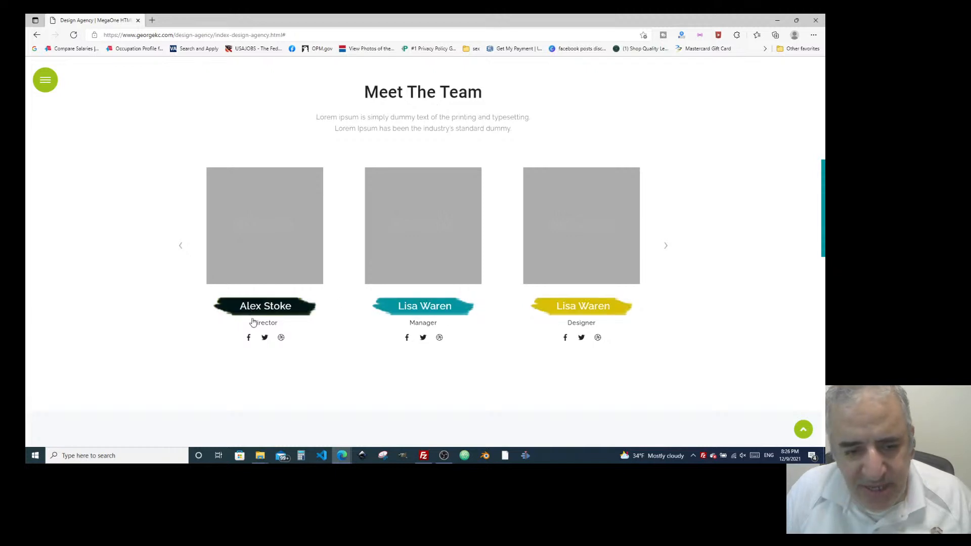
scroll(418, 339, "down", 5)
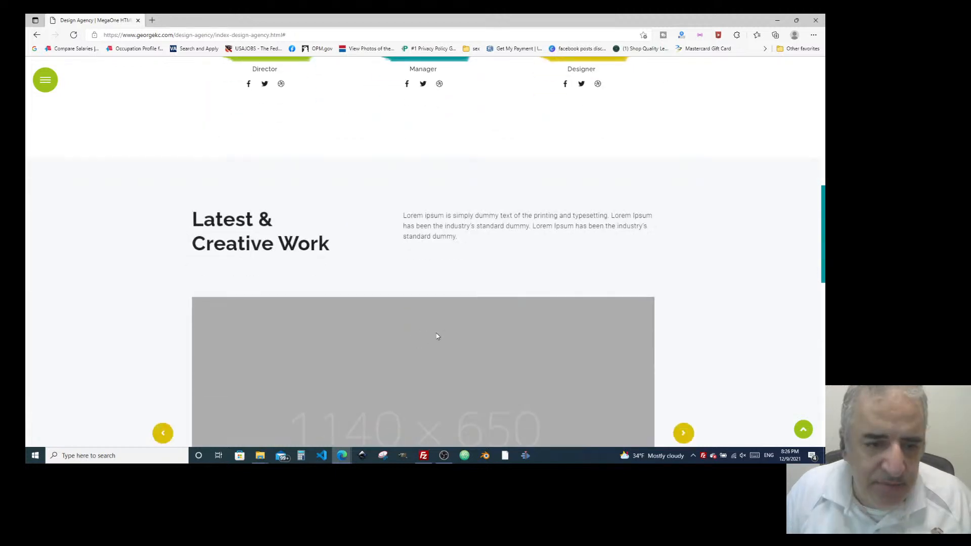
scroll(436, 334, "down", 5)
scroll(436, 329, "up", 5)
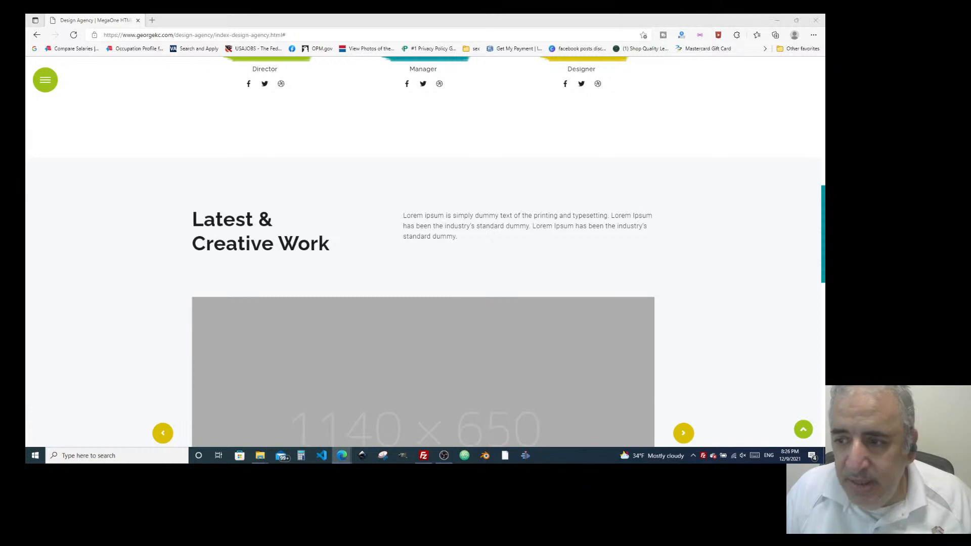
left_click(353, 237)
scroll(353, 238, "down", 4)
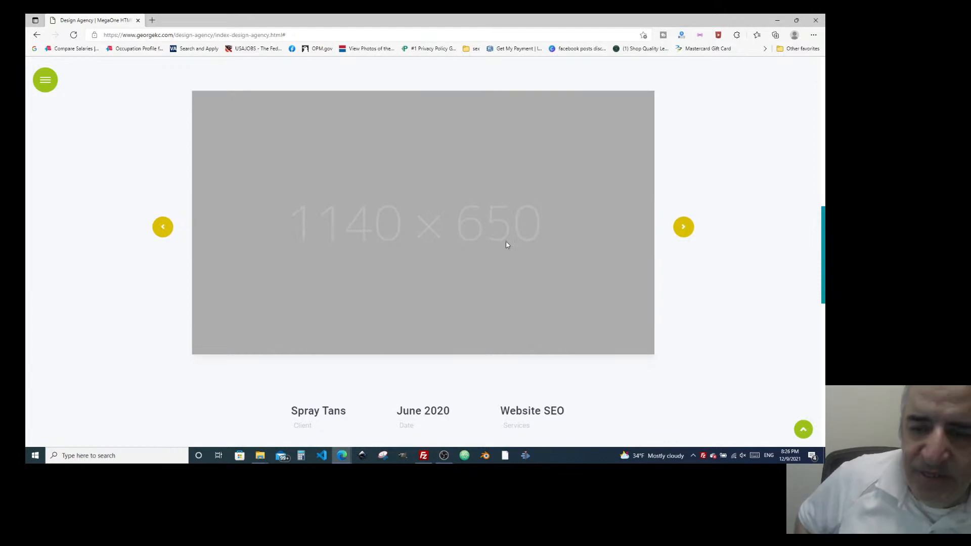
Advance the work carousel two slides to Laptops, then scroll to the pricing plans.
left_click(684, 228)
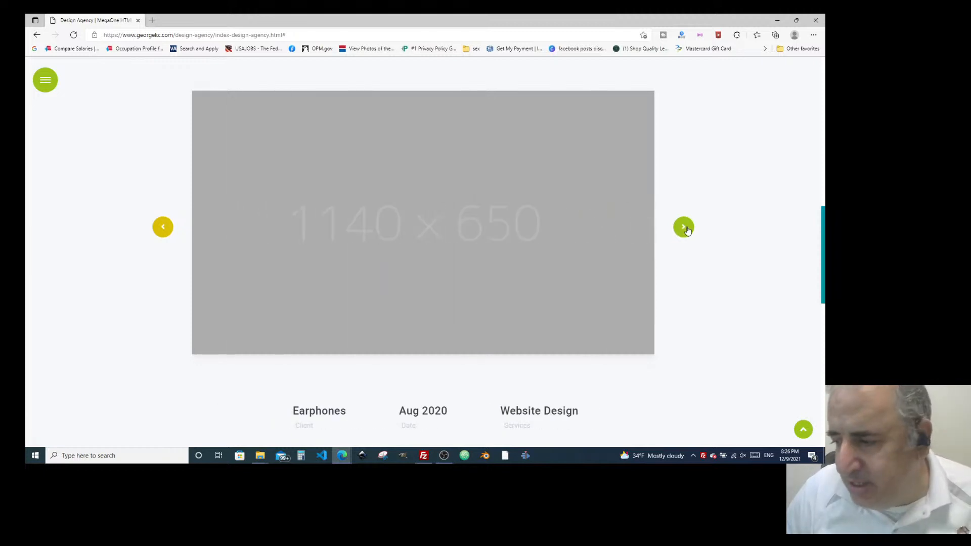
left_click(684, 227)
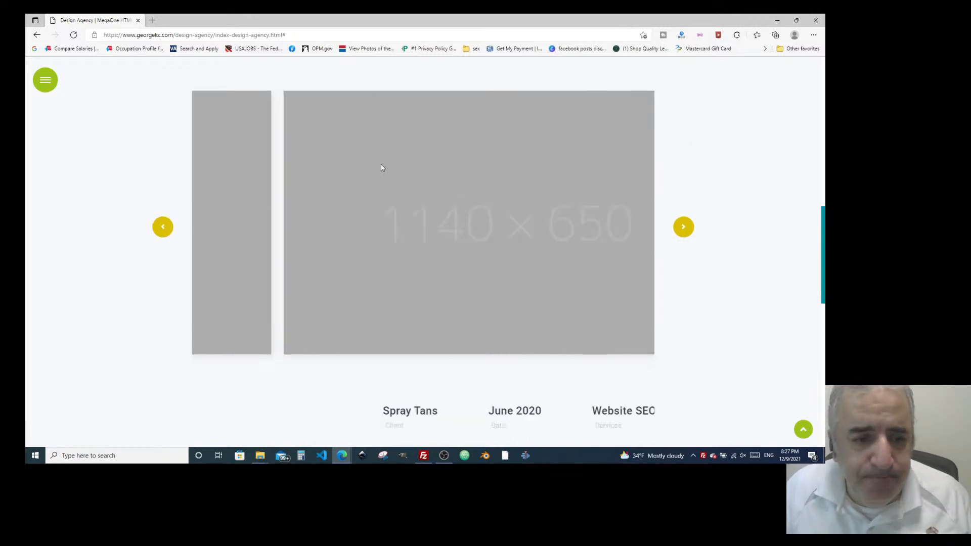
scroll(382, 167, "down", 5)
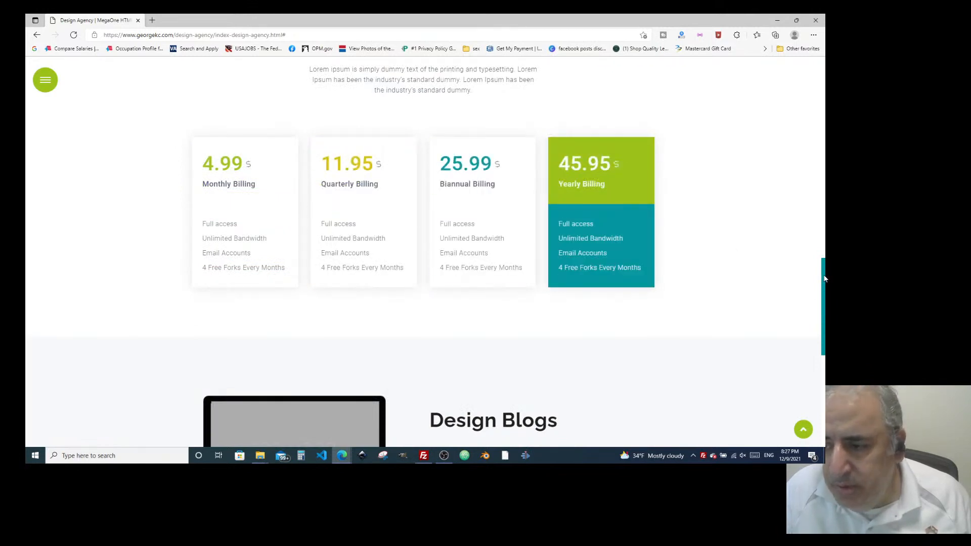
Scroll through Design Blogs and Happy Customers down to the Let's Get In Touch form.
scroll(823, 280, "down", 4)
left_click_drag(824, 314, 823, 317)
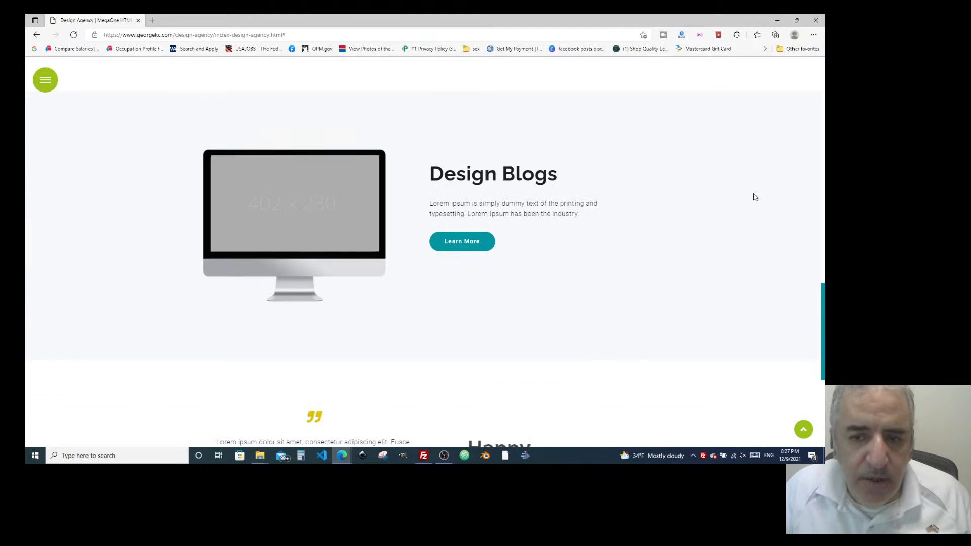
left_click_drag(823, 296, 823, 323)
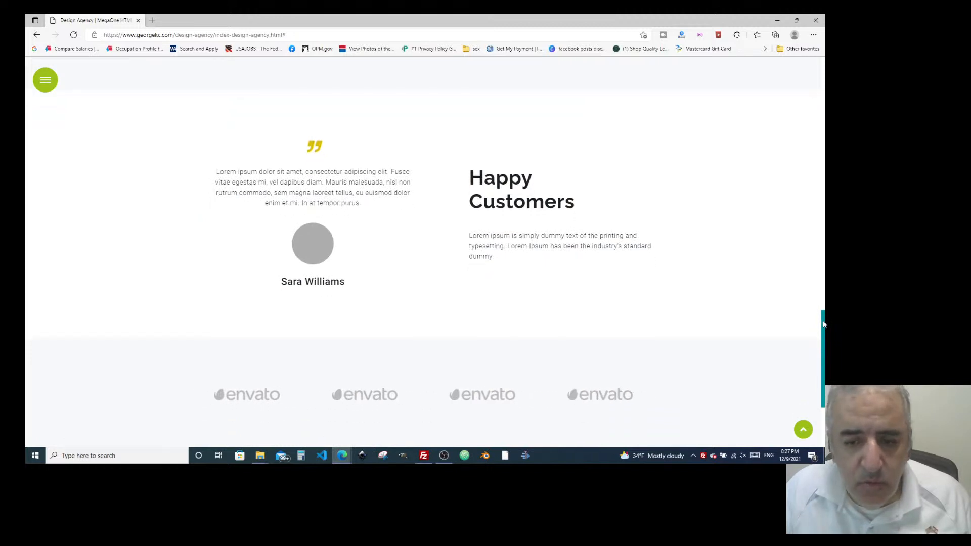
scroll(495, 227, "down", 5)
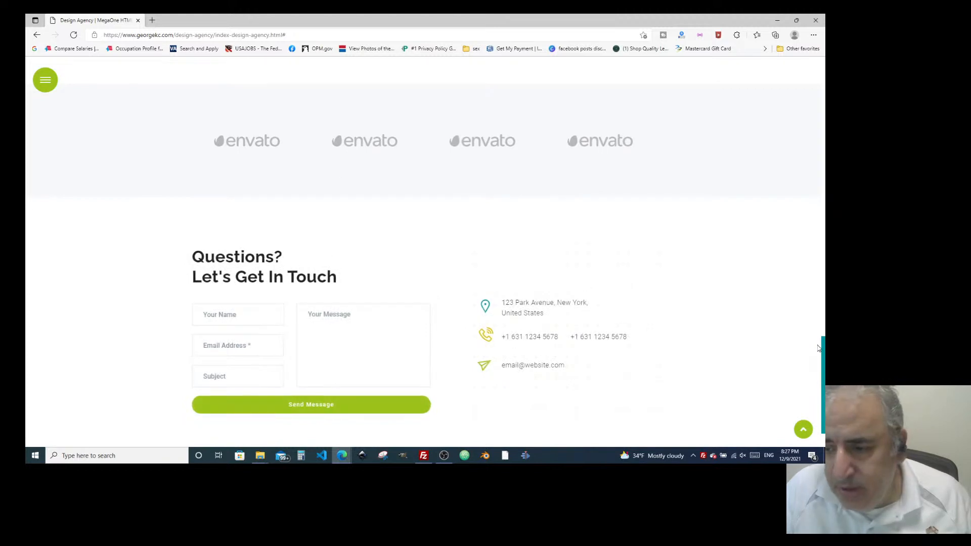
left_click_drag(822, 343, 824, 358)
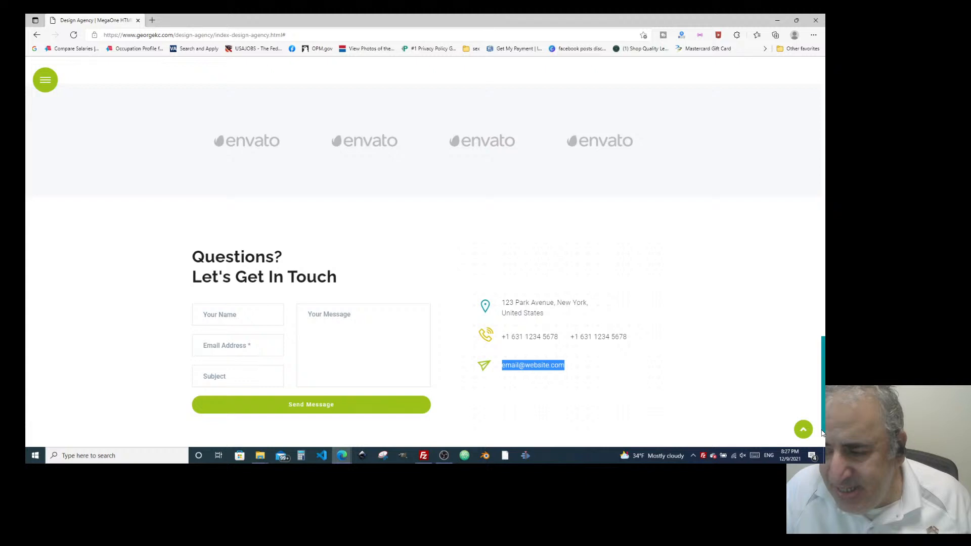
Jump back to the top of the design-agency page, showing its Design. Revolution hero.
left_click(803, 429)
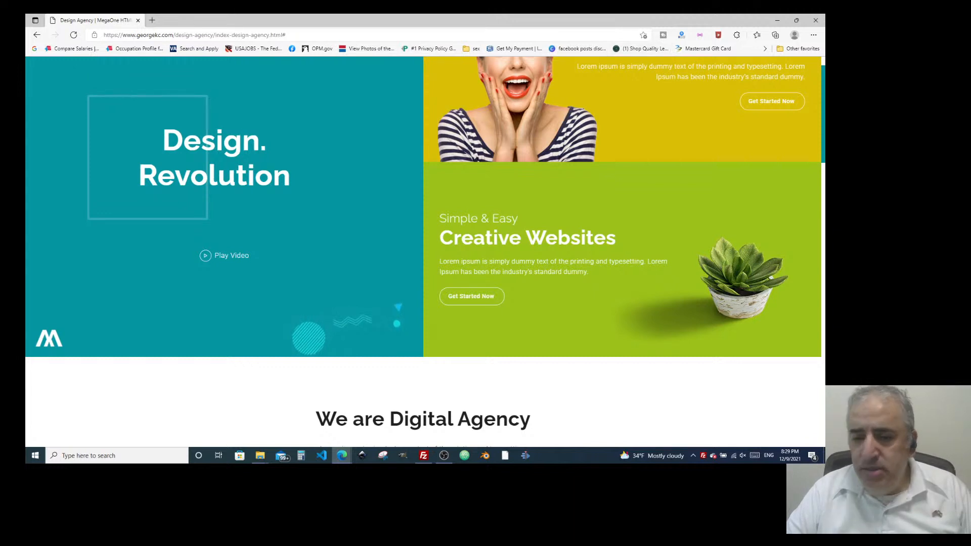
Select 'design' in the web address, then abandon the edit and scroll the page briefly.
left_click(181, 37)
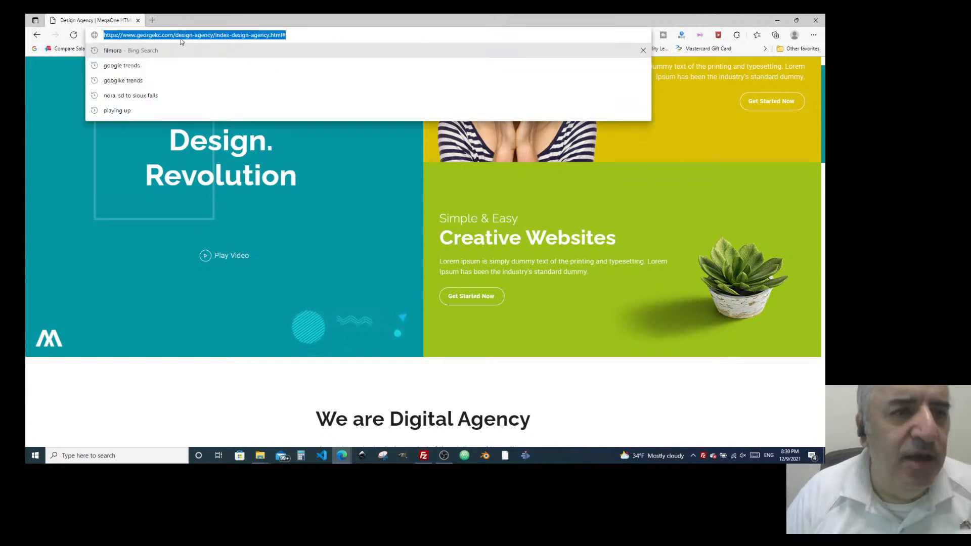
left_click(176, 37)
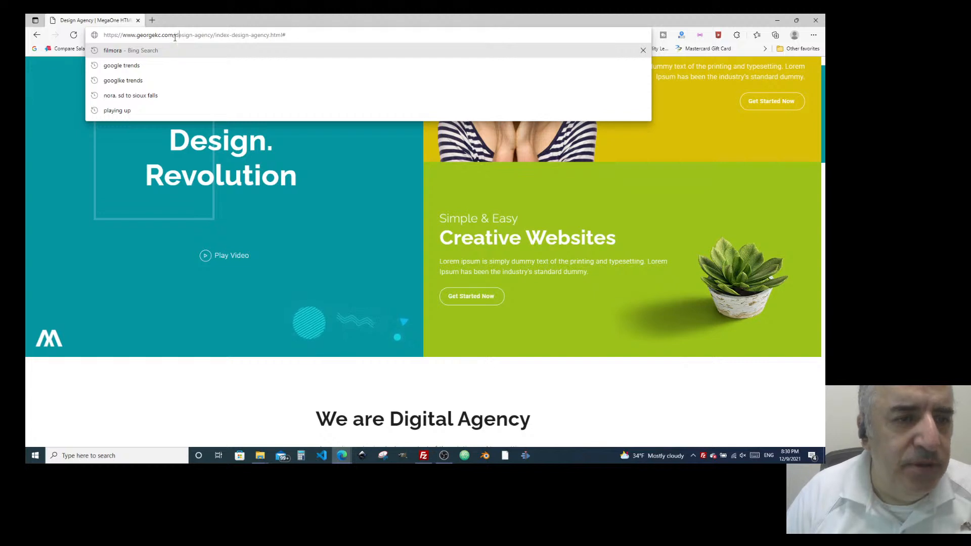
left_click_drag(176, 37, 197, 36)
left_click(333, 168)
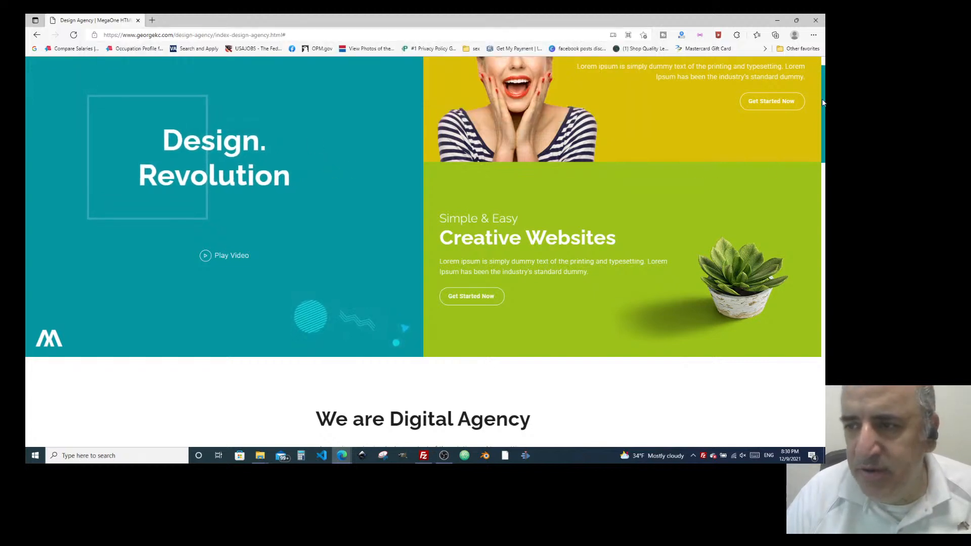
scroll(538, 284, "down", 20)
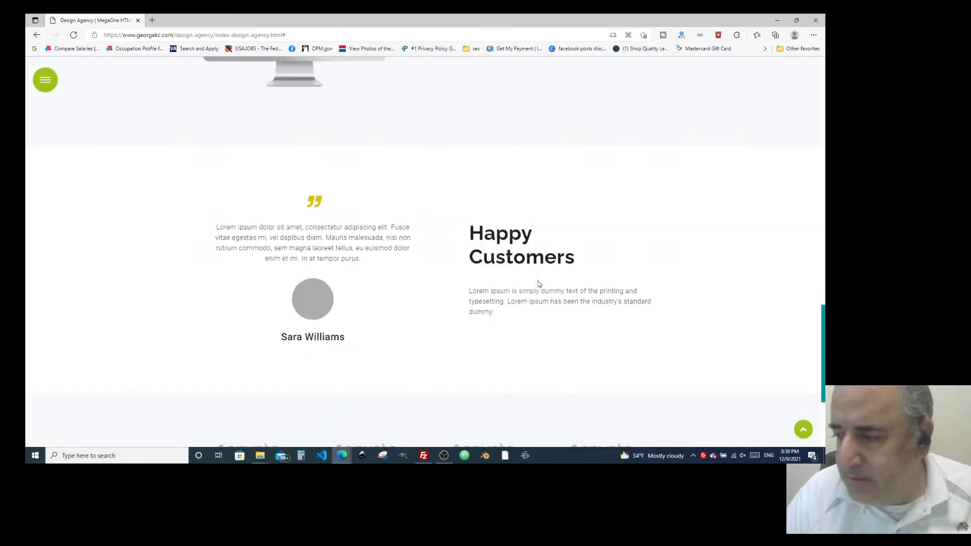
scroll(538, 281, "down", 10)
scroll(538, 281, "up", 20)
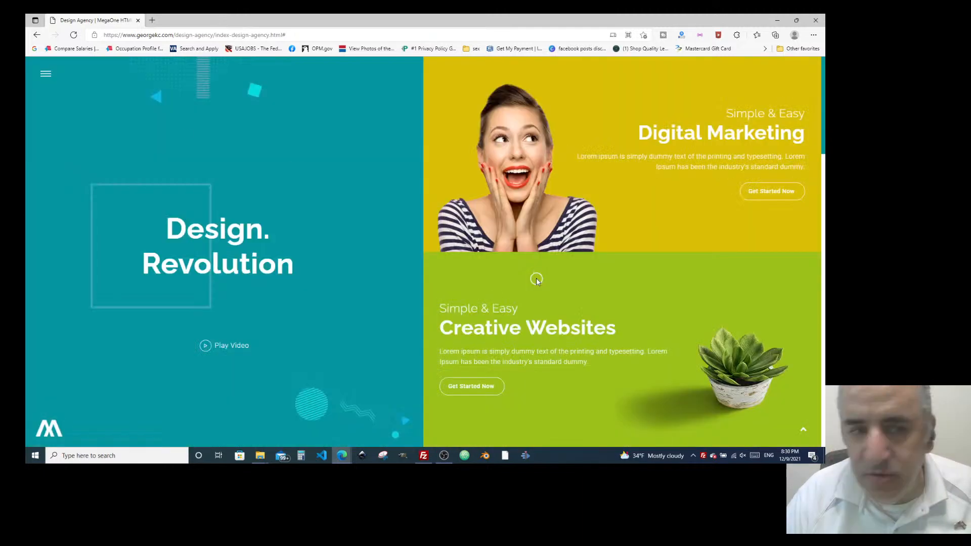
Replace the design-agency path after georgekc.com with 'barber' in the address bar.
left_click(152, 34)
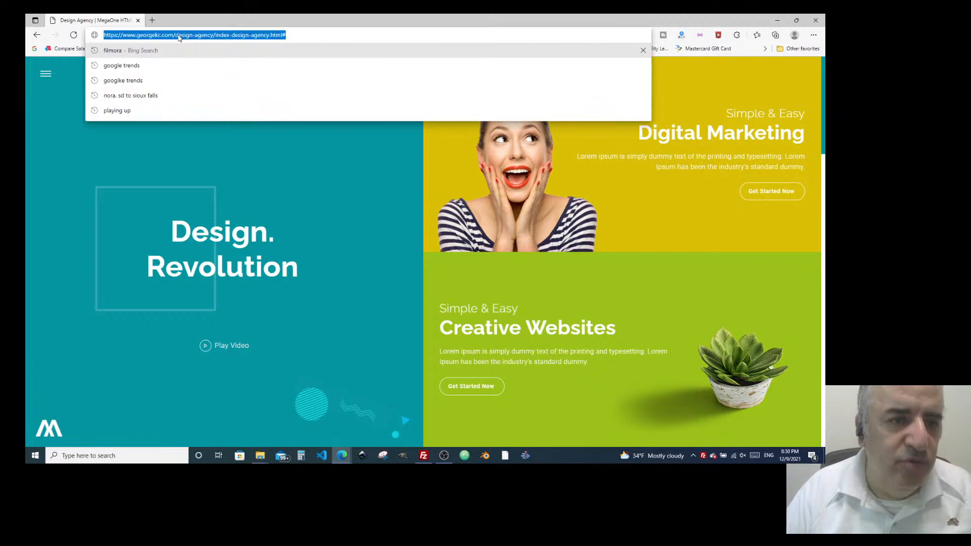
left_click_drag(173, 34, 490, 68)
key("BackSpace")
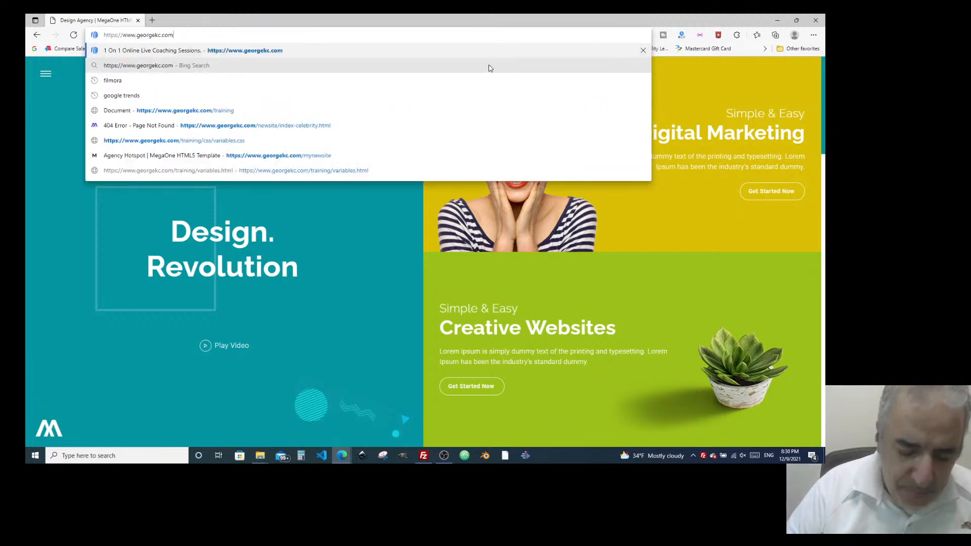
type("bar")
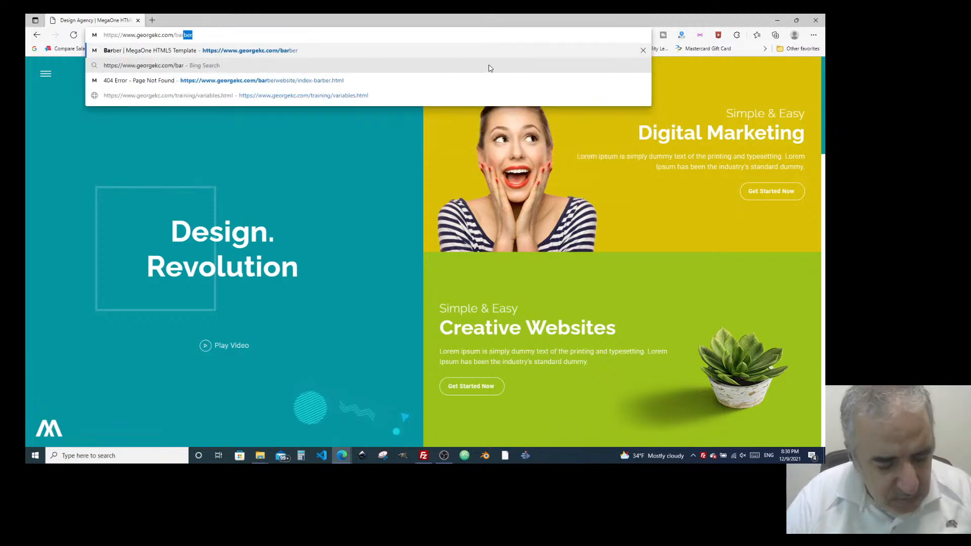
type("ber")
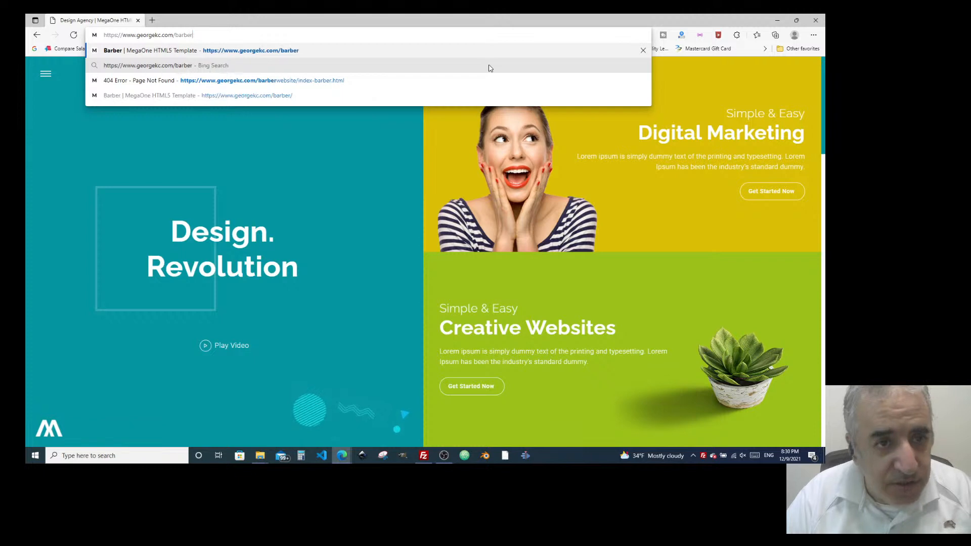
key("Return")
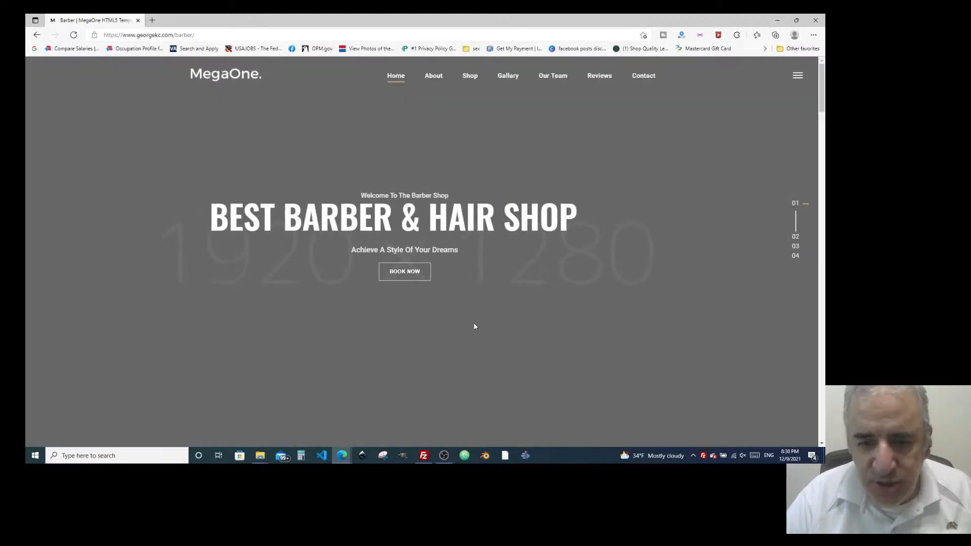
scroll(521, 273, "down", 10)
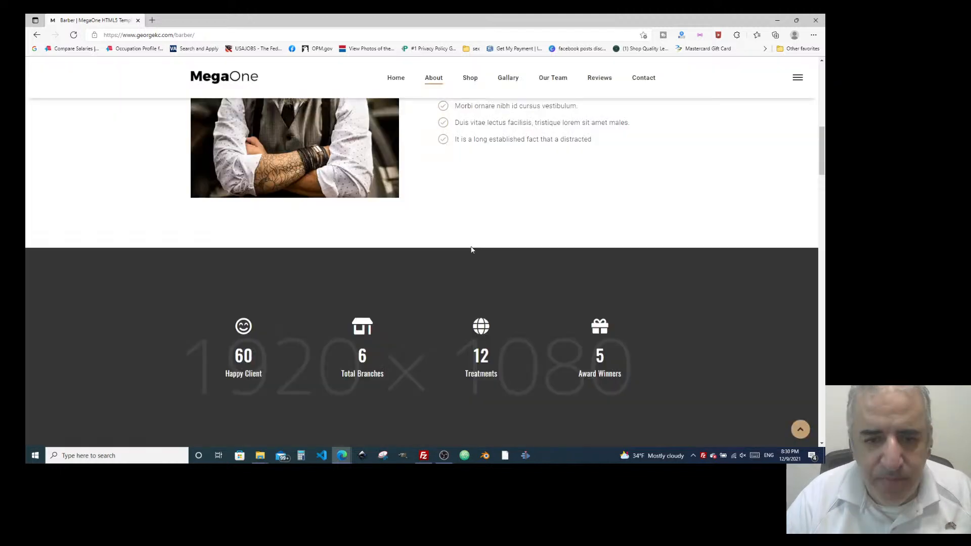
scroll(468, 246, "down", 5)
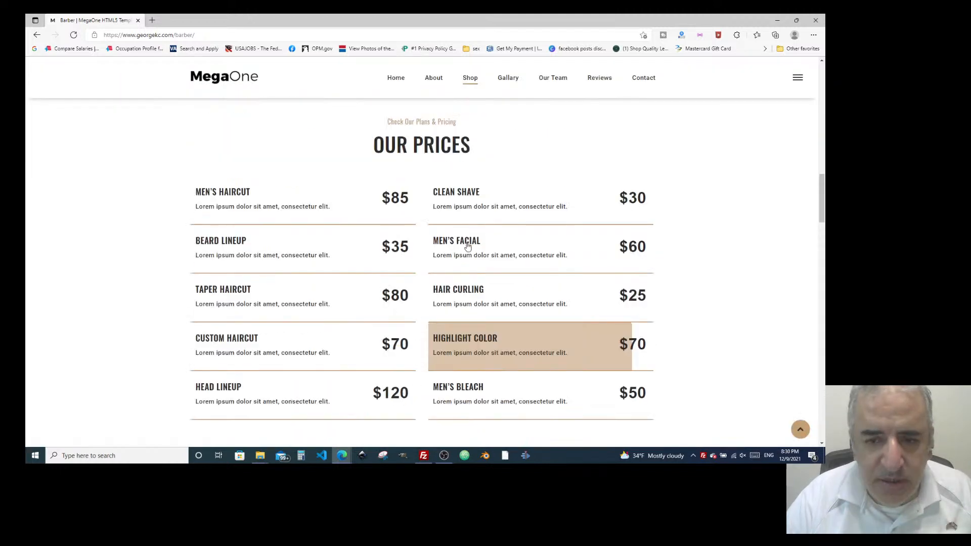
scroll(468, 246, "up", 5)
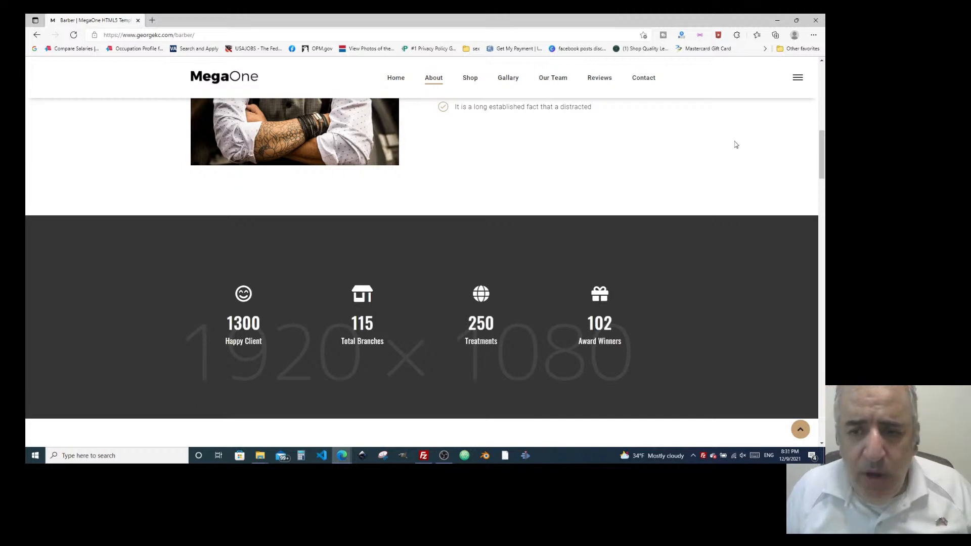
scroll(476, 247, "up", 6)
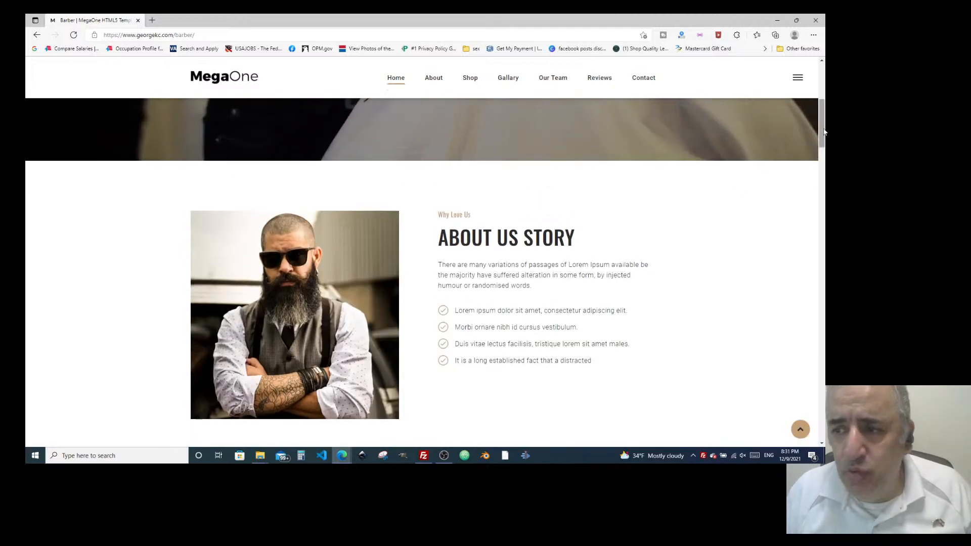
left_click_drag(821, 114, 826, 134)
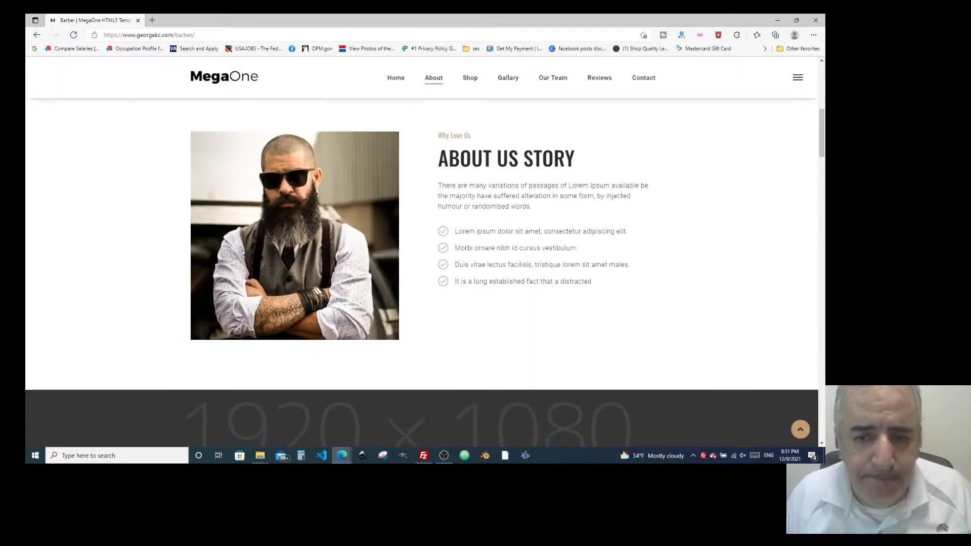
scroll(822, 143, "down", 4)
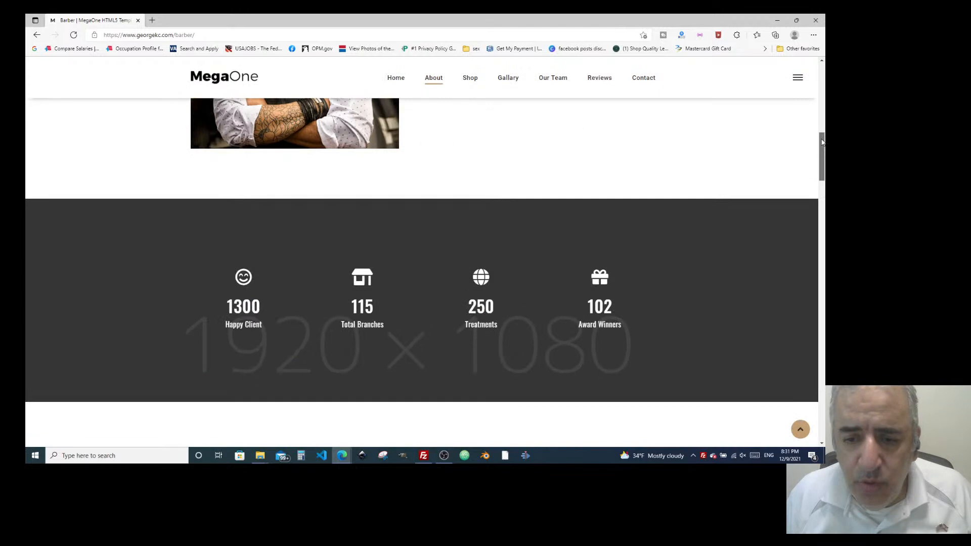
scroll(822, 144, "down", 5)
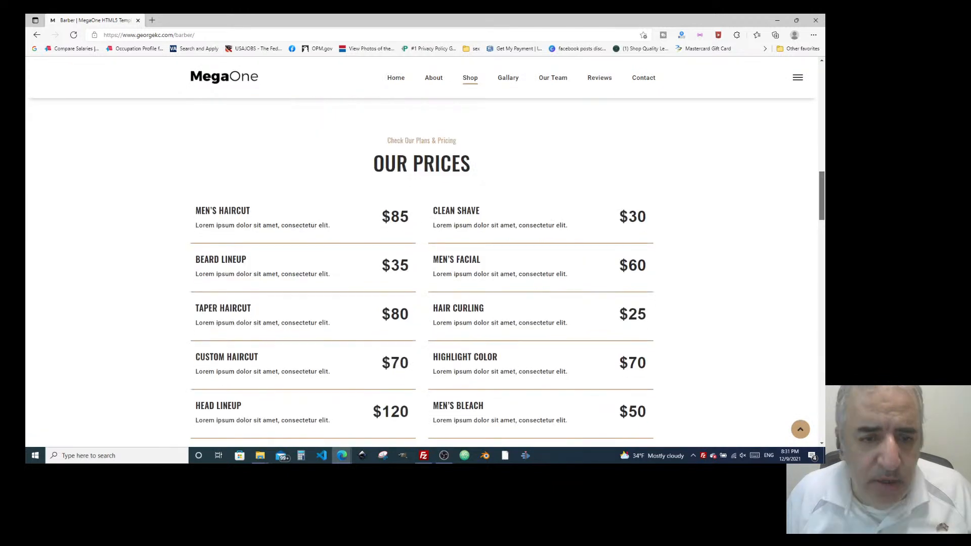
scroll(822, 192, "down", 1)
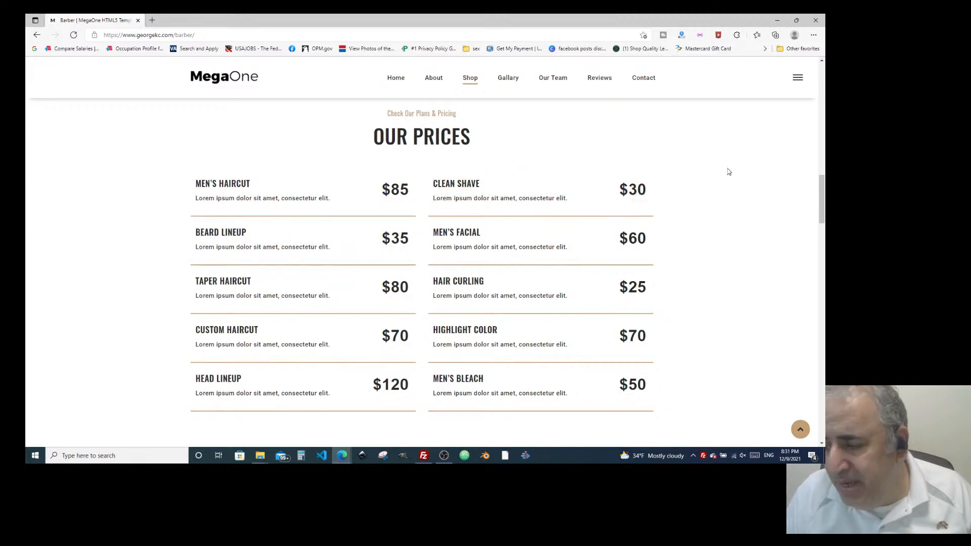
scroll(320, 171, "down", 8)
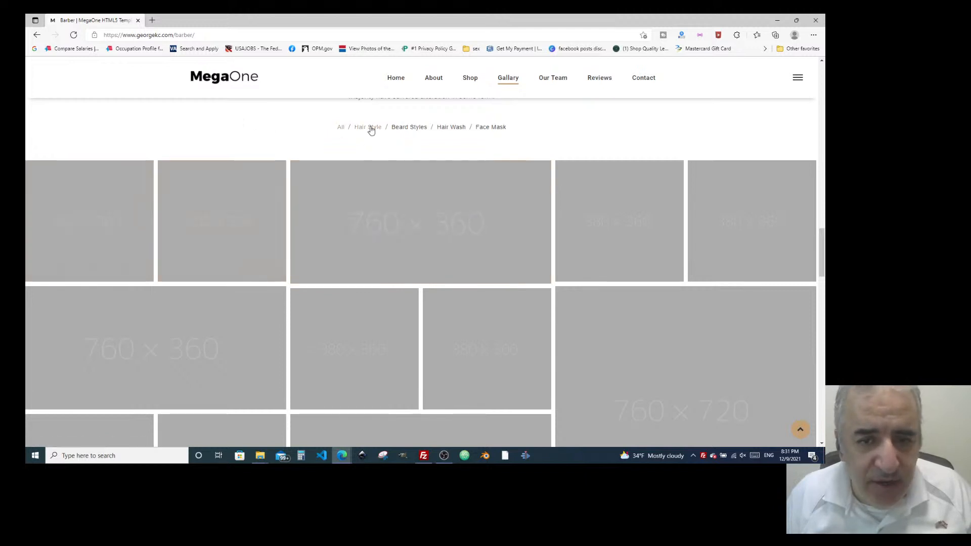
Filter the Barber gallery to Face Mask tiles, then scroll through the team and contact sections.
left_click(491, 127)
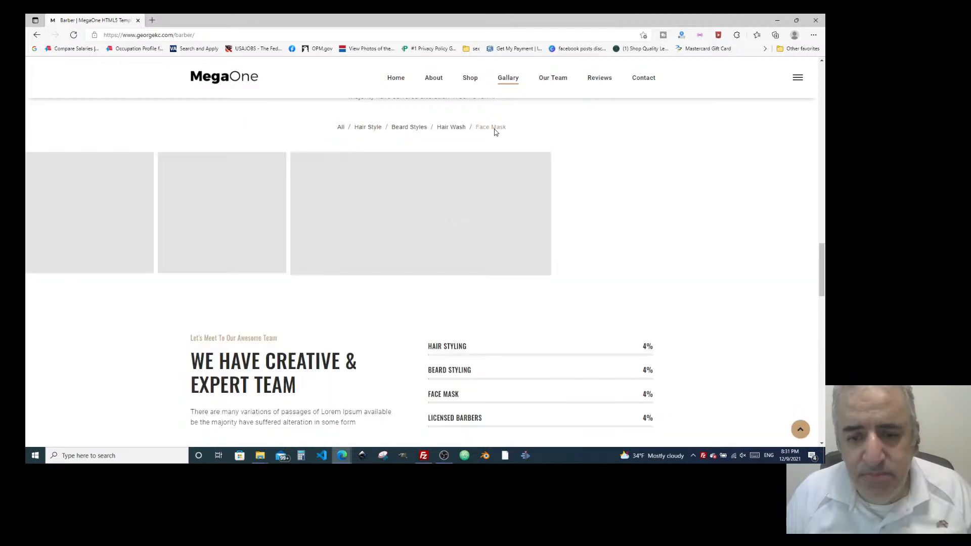
scroll(323, 346, "down", 3)
scroll(323, 345, "down", 1)
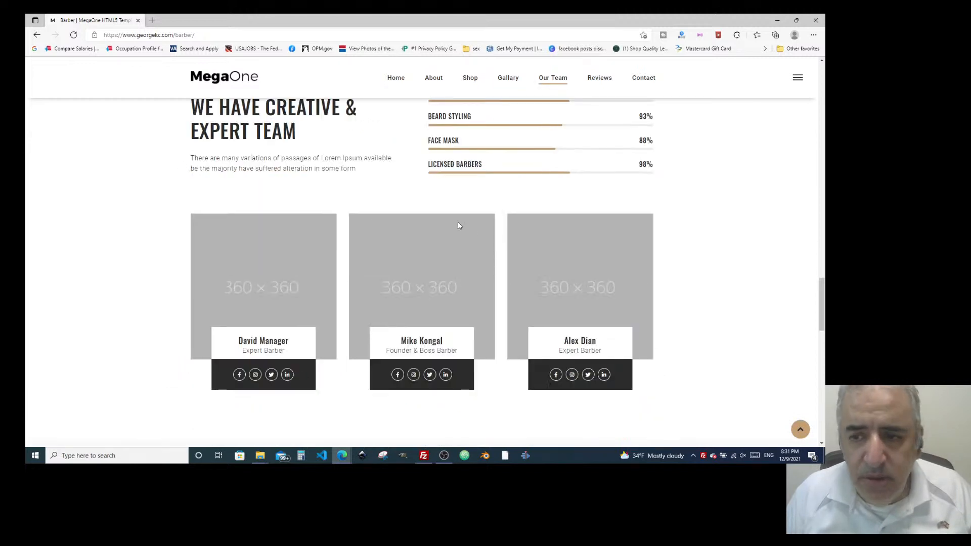
scroll(417, 197, "up", 4)
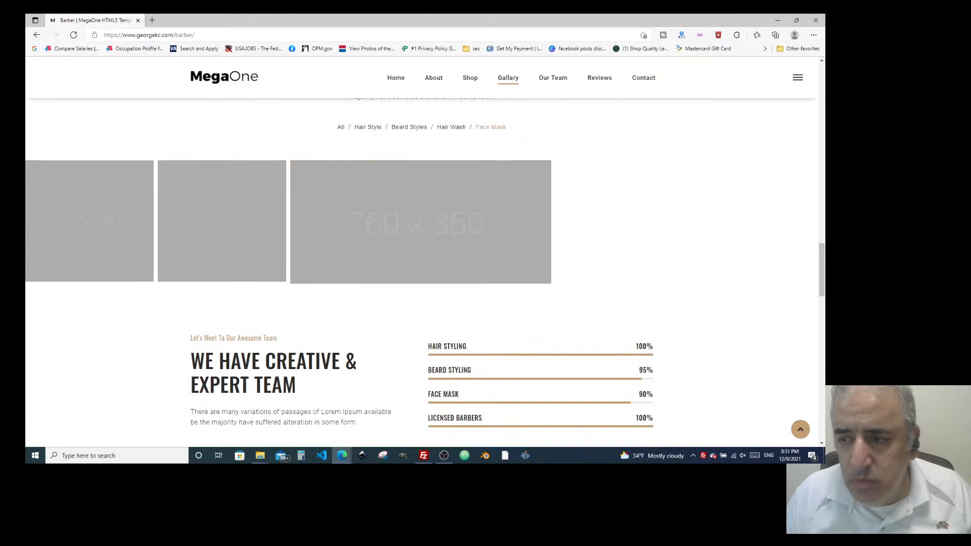
scroll(514, 162, "down", 4)
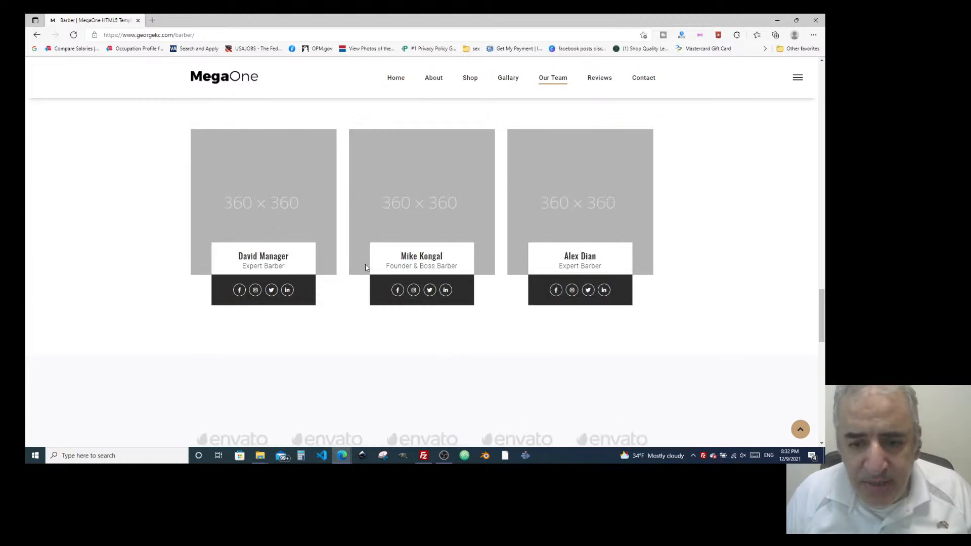
scroll(367, 267, "down", 10)
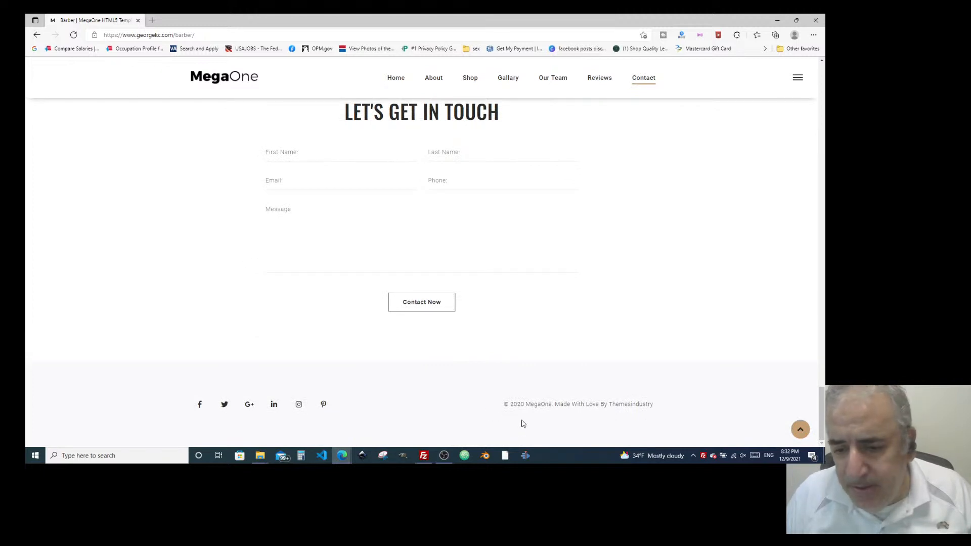
Select 'MegaOne' in the footer copyright, clear the selection, and scroll back toward the top.
double_click(537, 404)
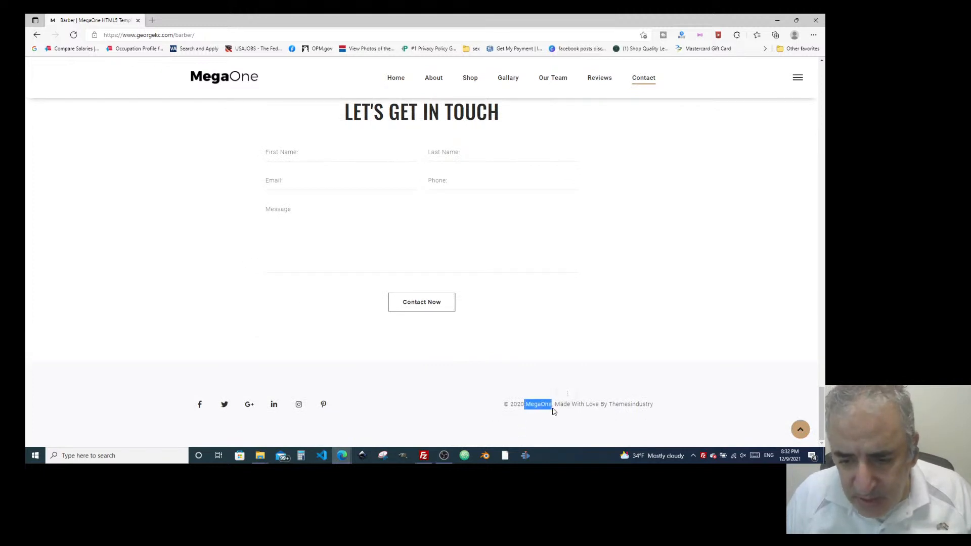
left_click(562, 397)
scroll(324, 263, "up", 15)
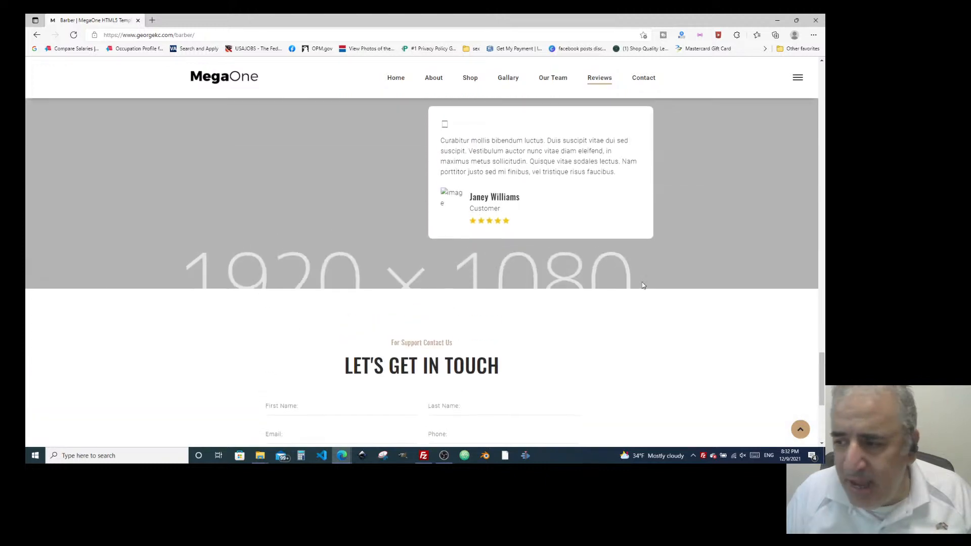
scroll(461, 297, "up", 8)
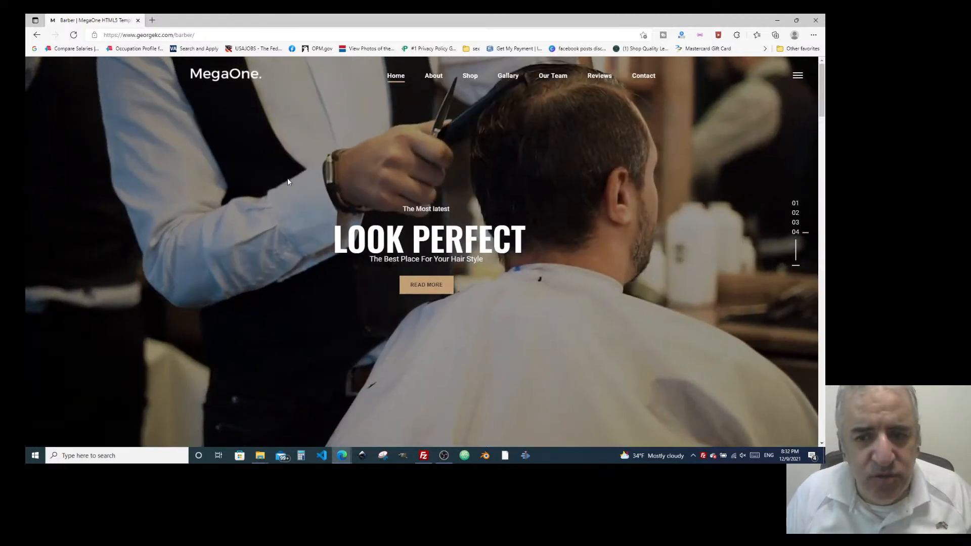
Change the address from barber to 'cel' and open the suggested georgekc.com/celebrity page.
left_click(175, 34)
left_click(218, 35)
key("BackSpace")
key("BackSpace")
key("BackSpace")
key("BackSpace")
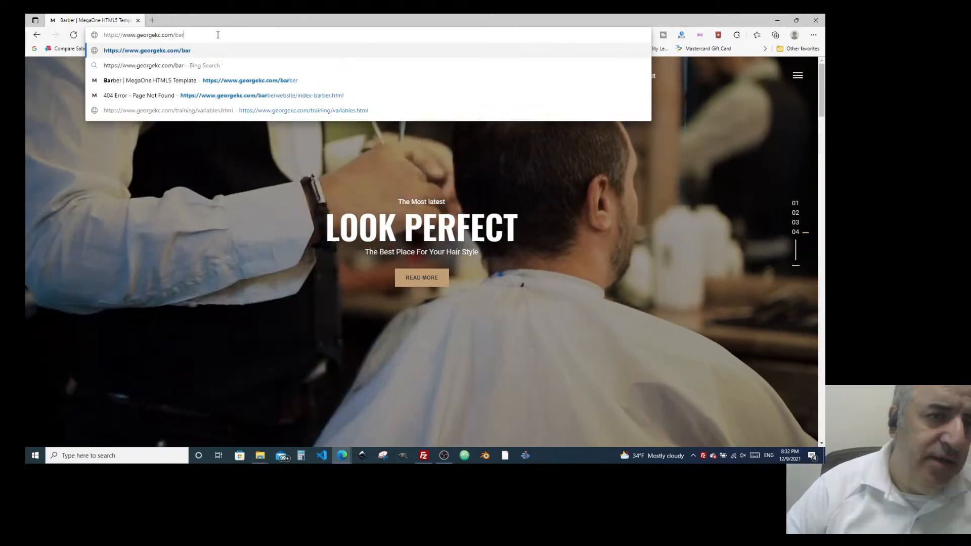
key("BackSpace")
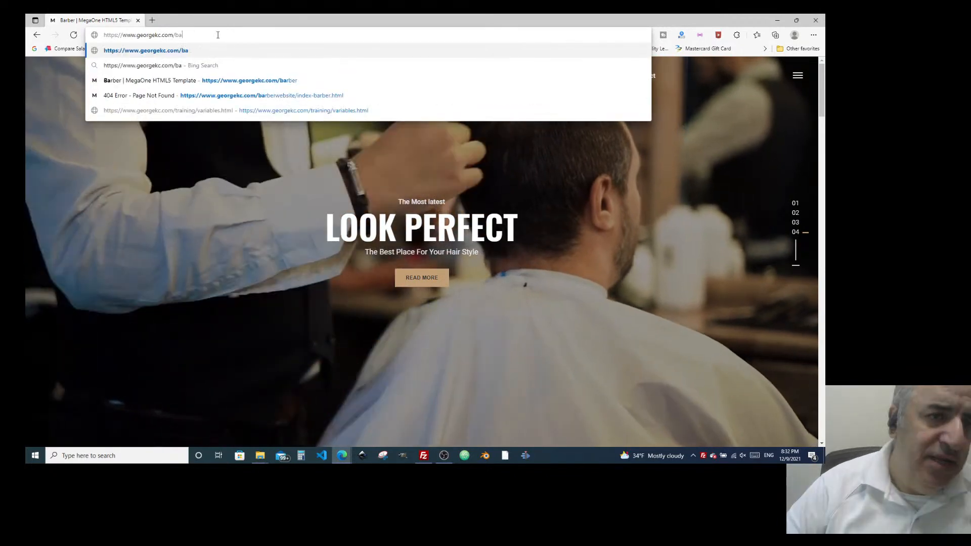
key("BackSpace")
key("BackSpace")
type("celebrity")
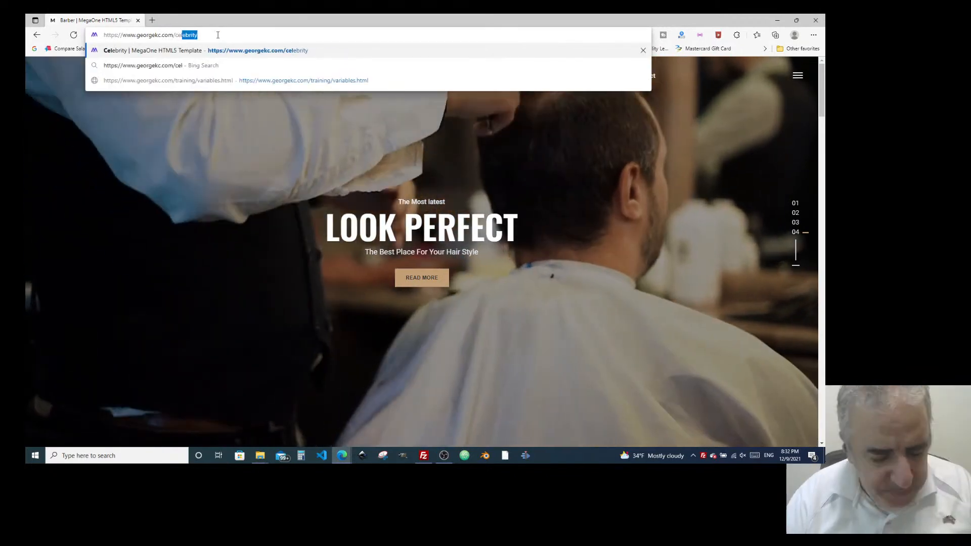
key("Return")
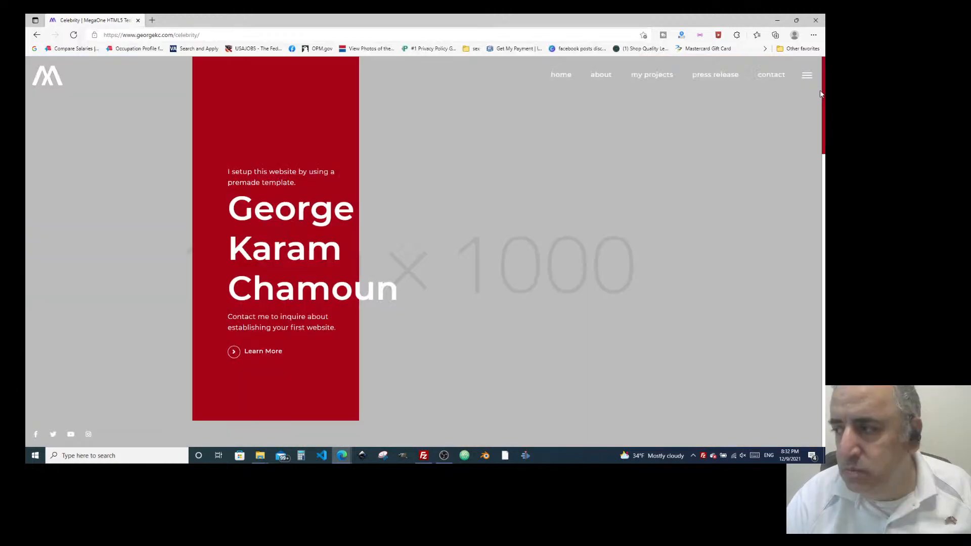
Browse the Celebrity page, advancing the movie projects carousel to its next slide.
scroll(548, 178, "down", 5)
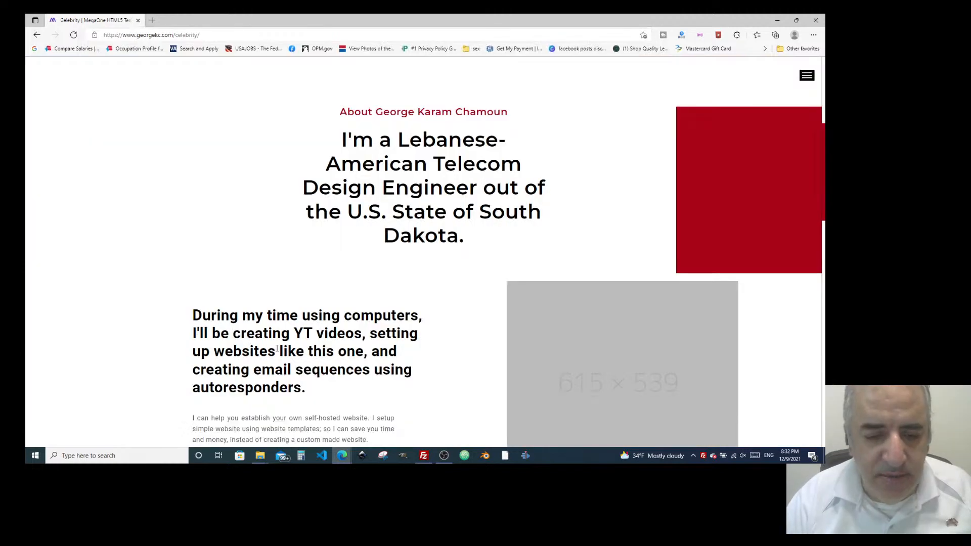
scroll(329, 292, "down", 10)
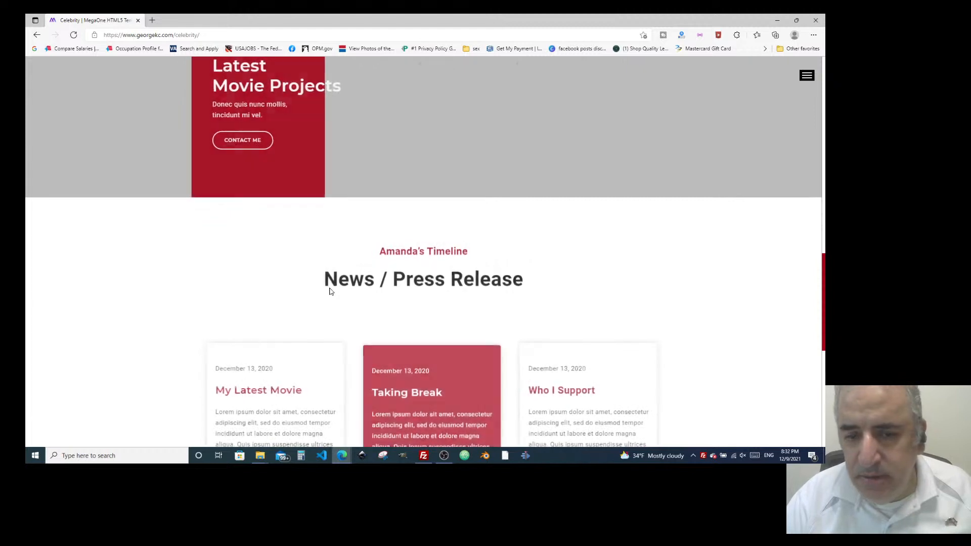
scroll(330, 292, "up", 5)
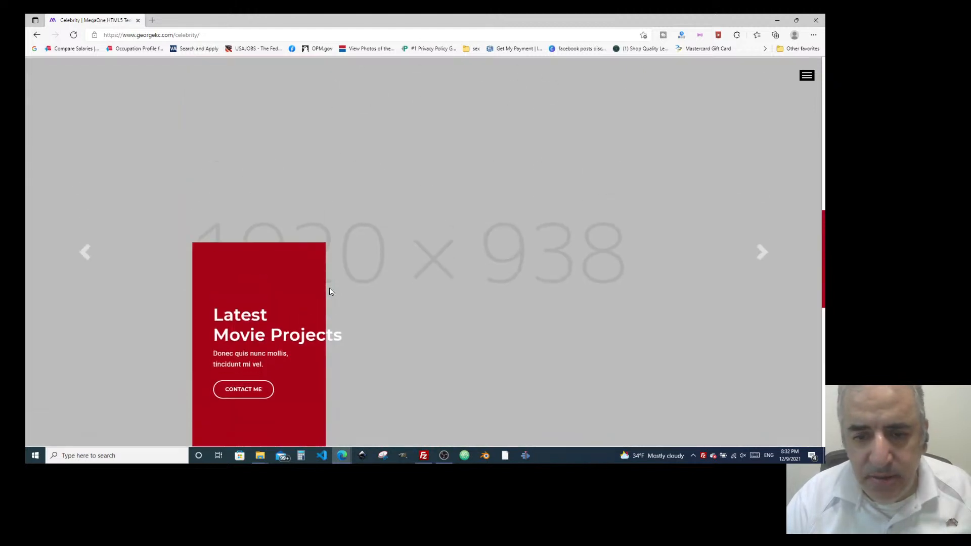
left_click(761, 258)
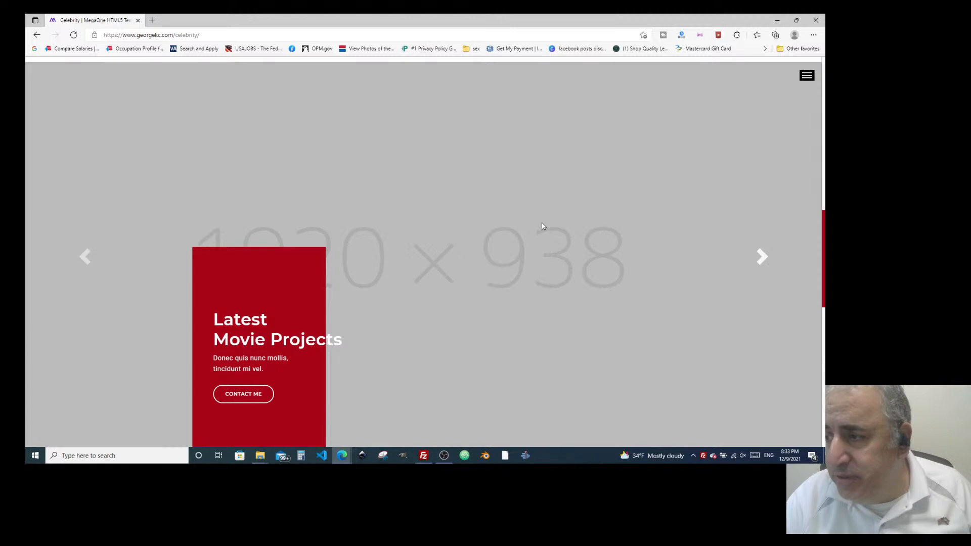
scroll(557, 237, "down", 8)
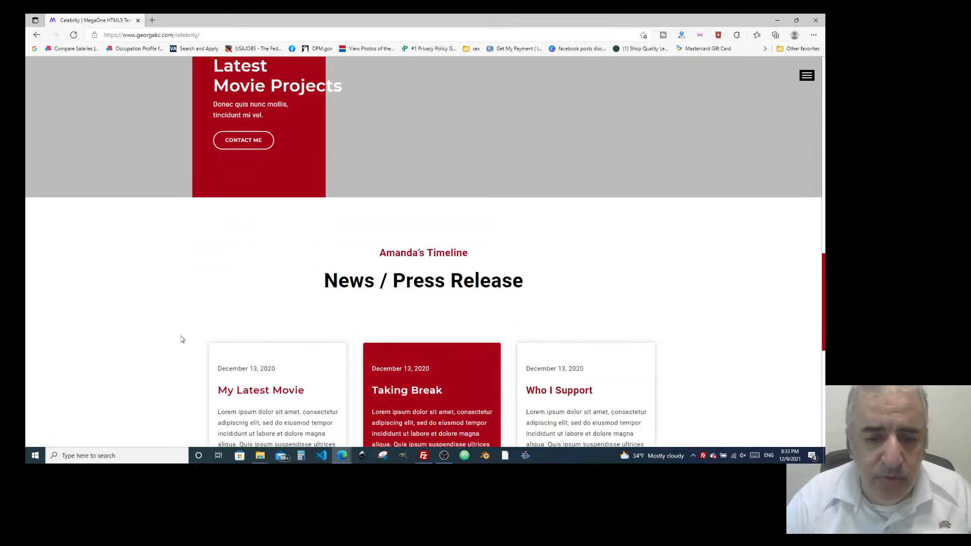
scroll(184, 339, "down", 1)
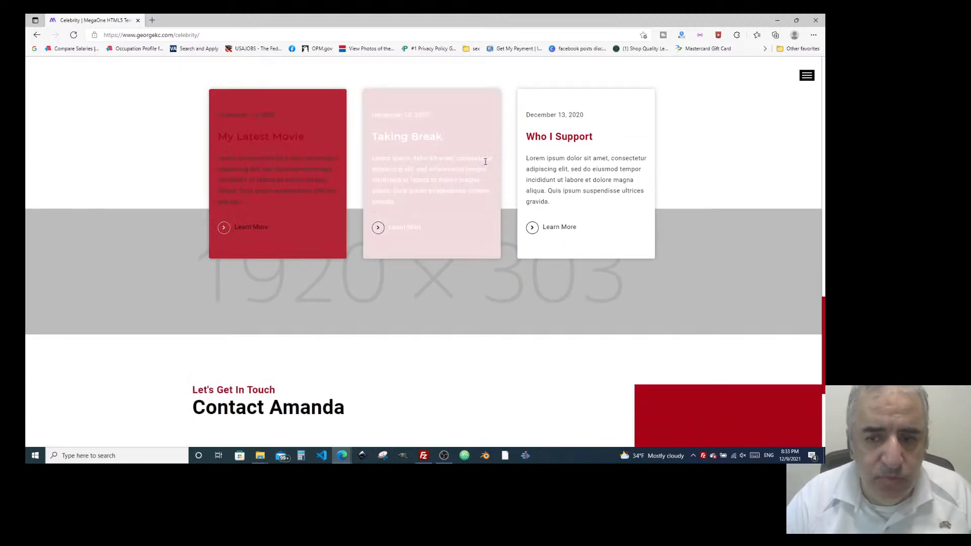
scroll(489, 172, "down", 3)
scroll(526, 398, "up", 15)
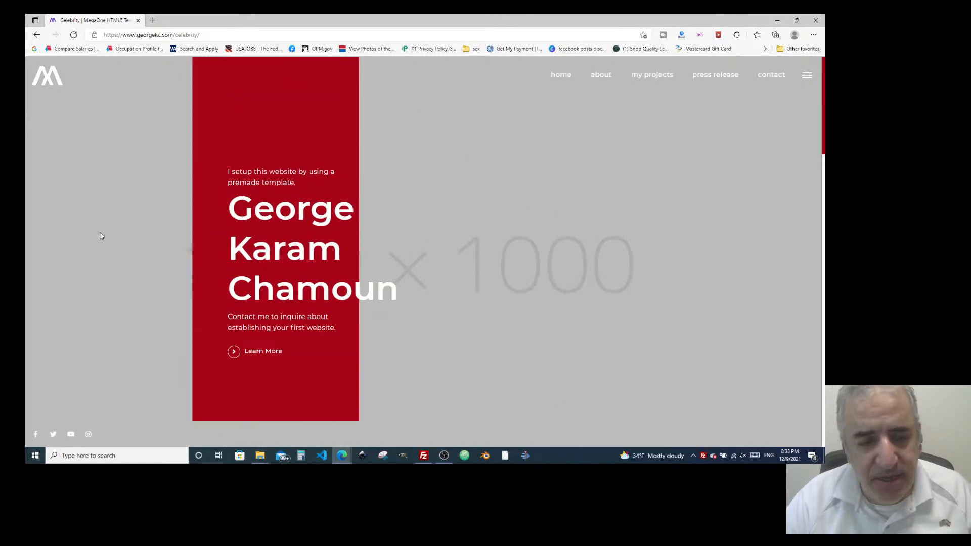
Replace the celebrity path with 'ag' and open the suggested georgekc.com/agency-hotspot page.
left_click(178, 39)
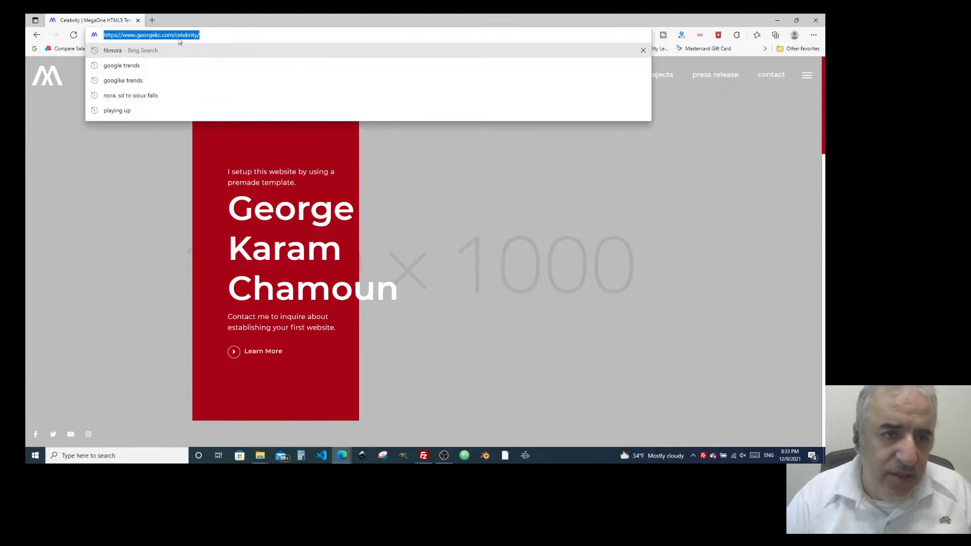
left_click(178, 39)
left_click_drag(177, 38, 249, 35)
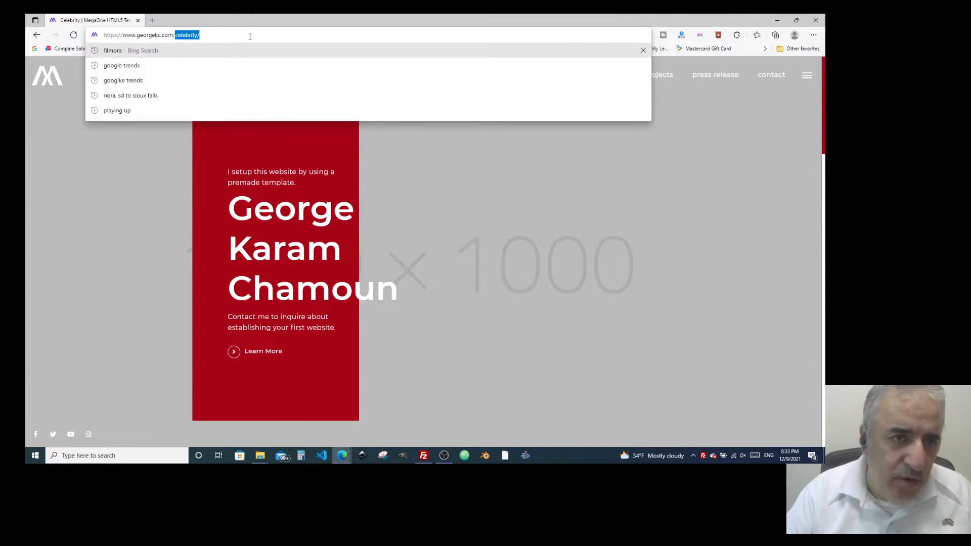
key("BackSpace")
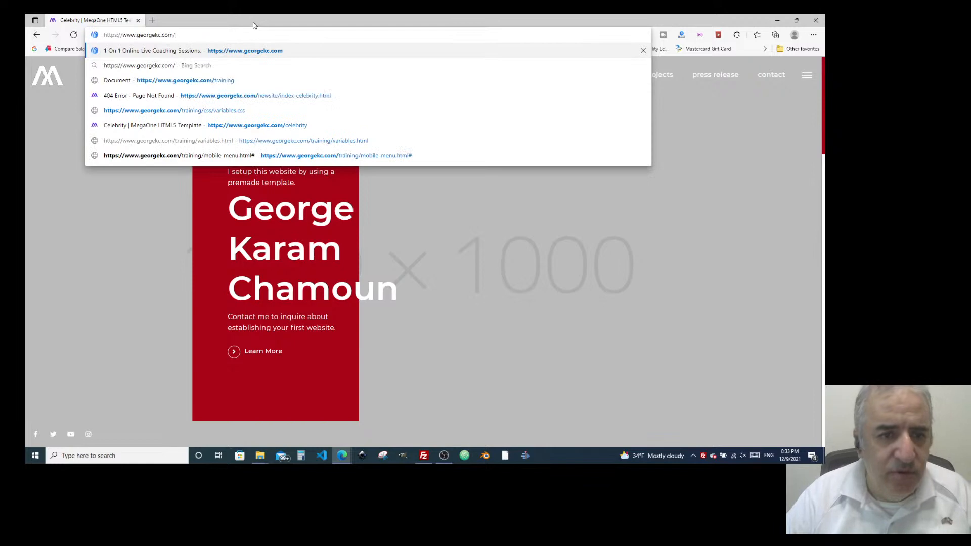
type("ag")
key("Return")
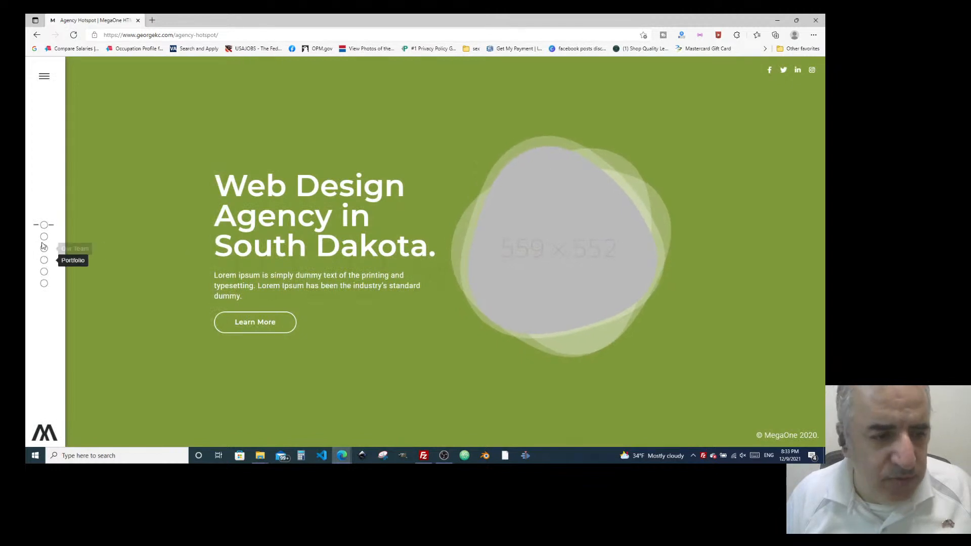
Jump to the creative team section with the side dots and scroll through to the blog section.
left_click(43, 246)
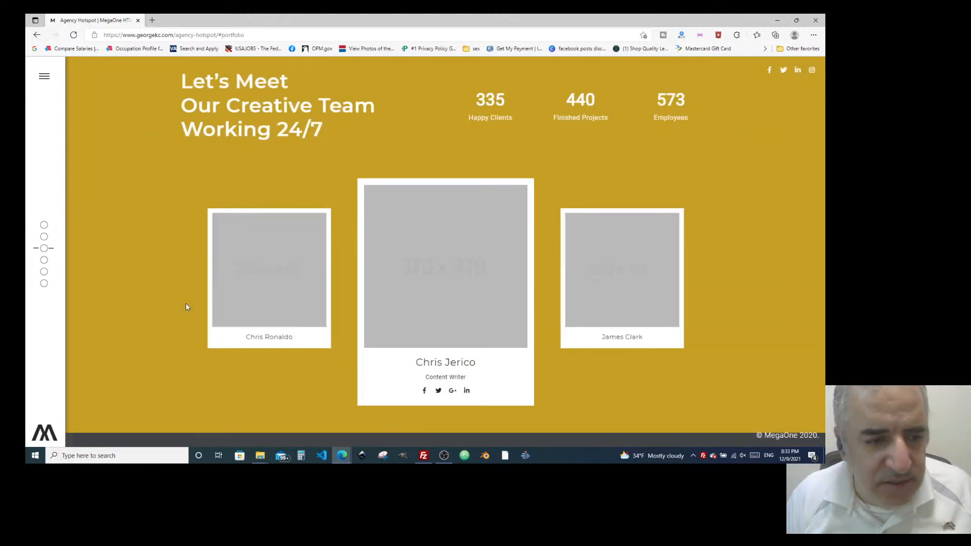
scroll(186, 306, "down", 3)
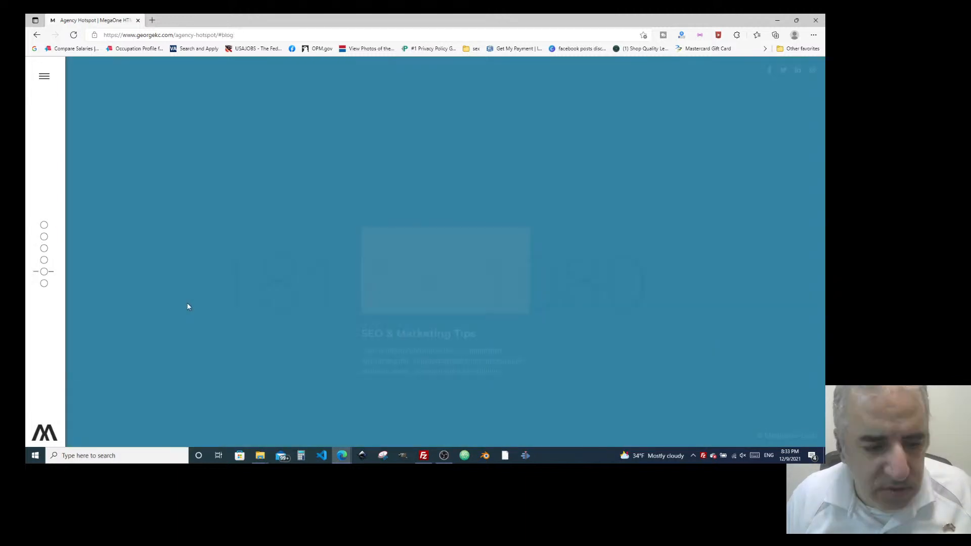
scroll(187, 306, "down", 1)
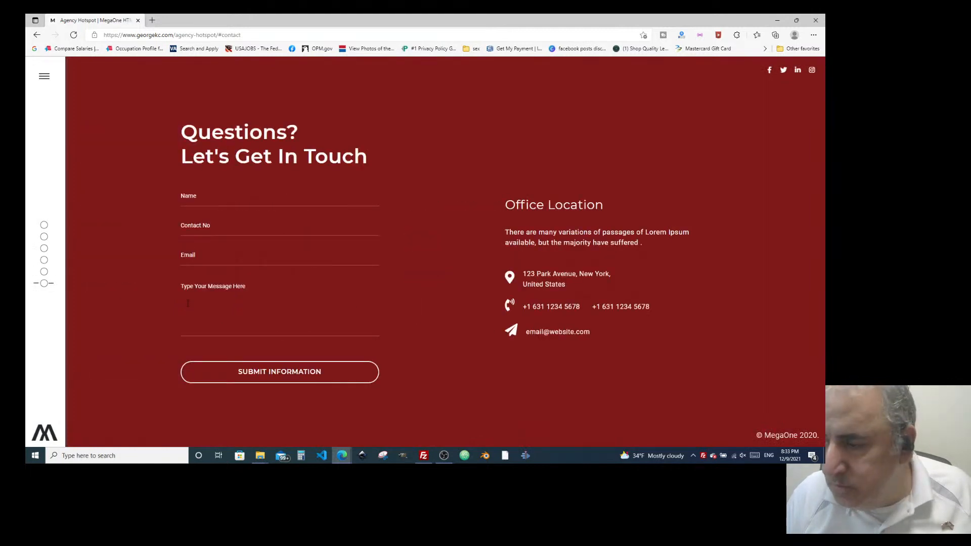
scroll(188, 303, "up", 1)
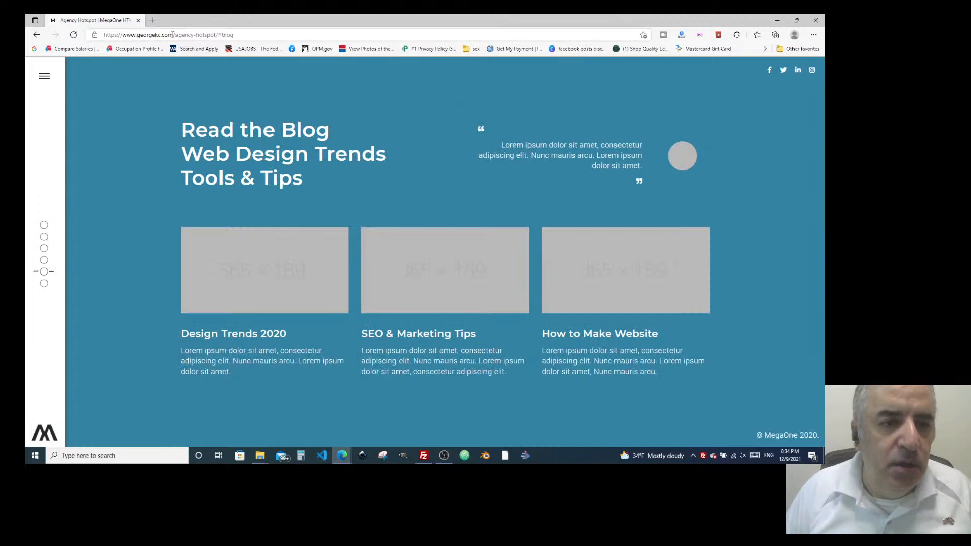